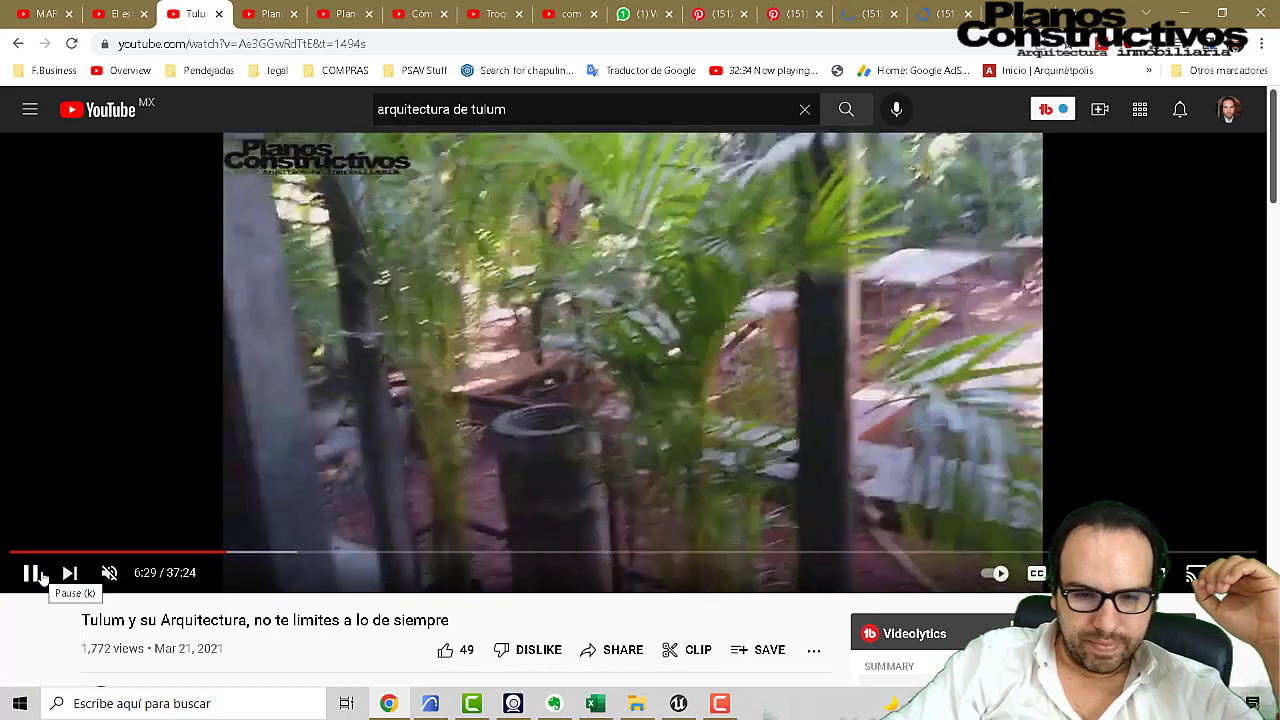
Step: Play the Tulum architecture video a moment further and leave it paused
{"action": "left_click", "coordinate": [35, 573]}
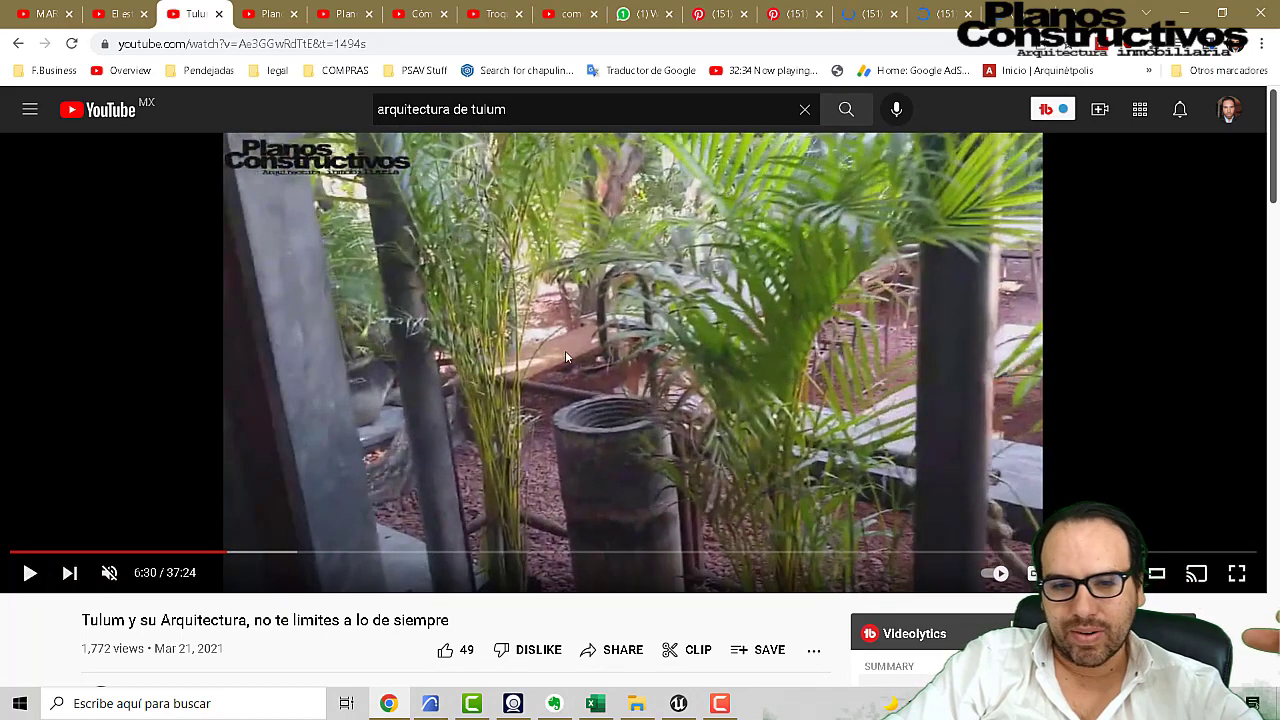
{"action": "left_click", "coordinate": [28, 578]}
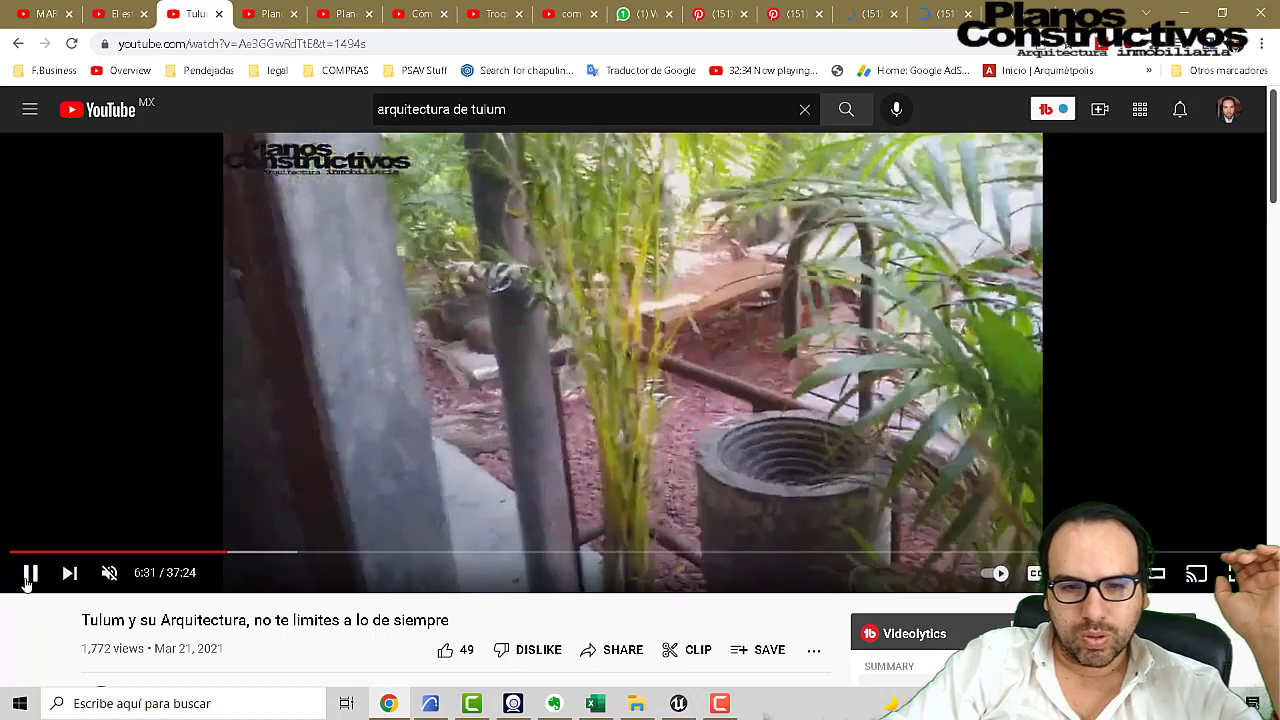
{"action": "left_click", "coordinate": [29, 575]}
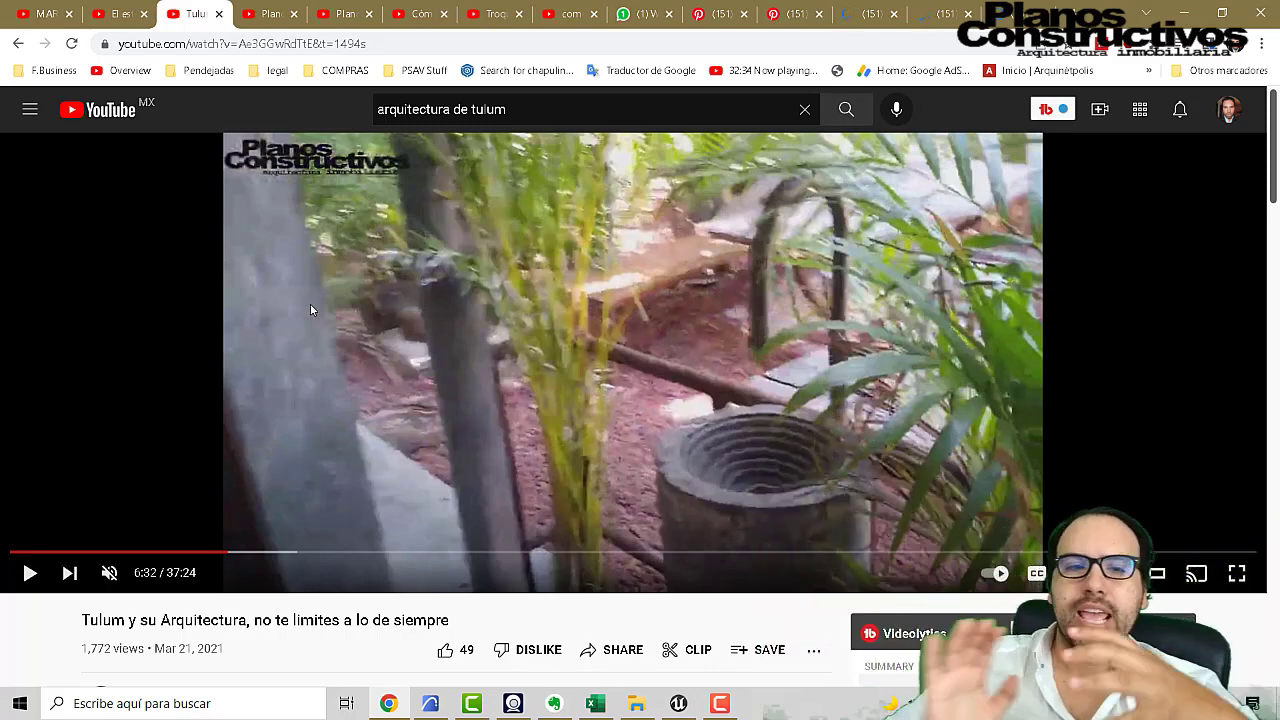
Step: Search the Planos Constructivos channel for "losa" and preview the video about the most economical slab type
{"action": "left_click", "coordinate": [253, 18]}
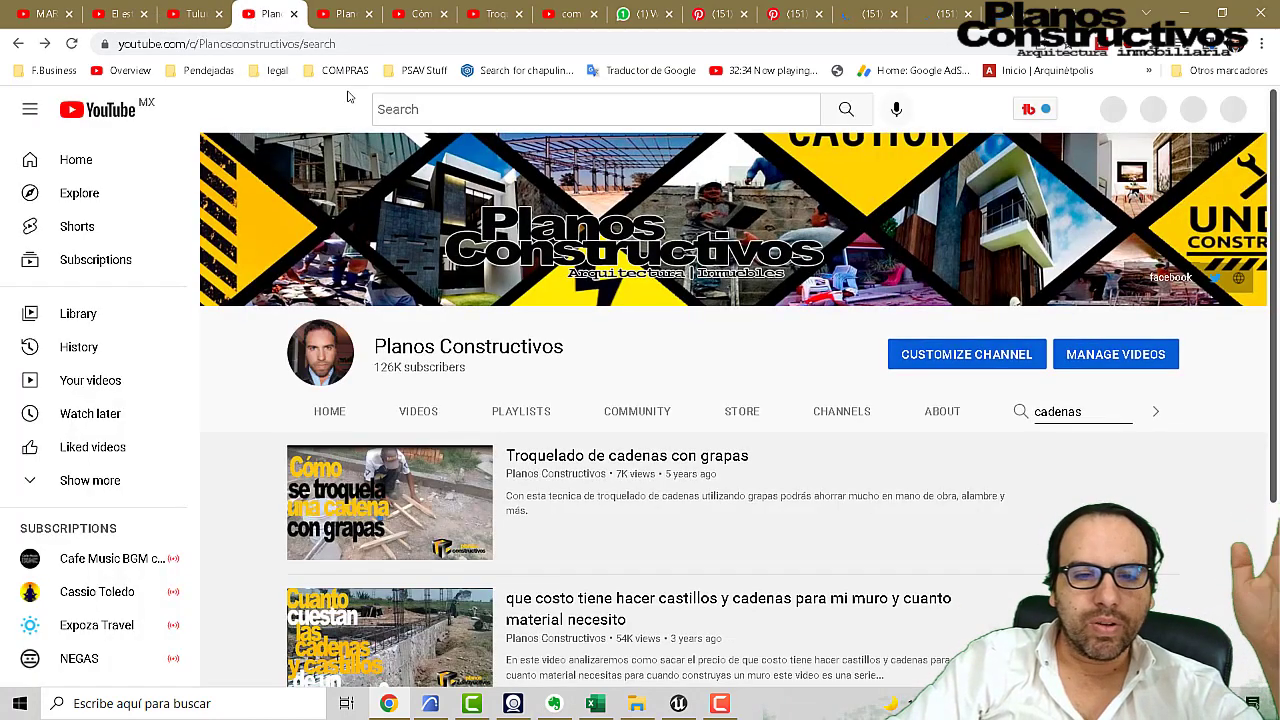
{"action": "left_click", "coordinate": [1090, 414]}
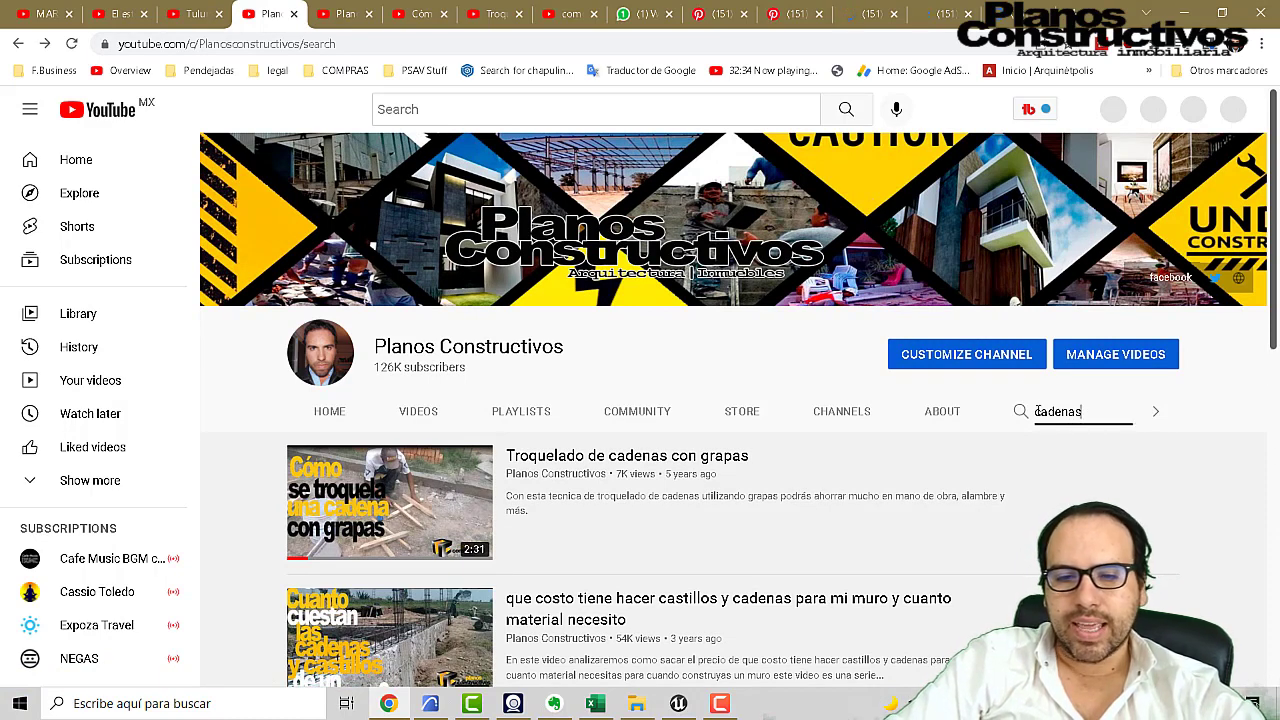
{"action": "double_click", "coordinate": [1062, 414]}
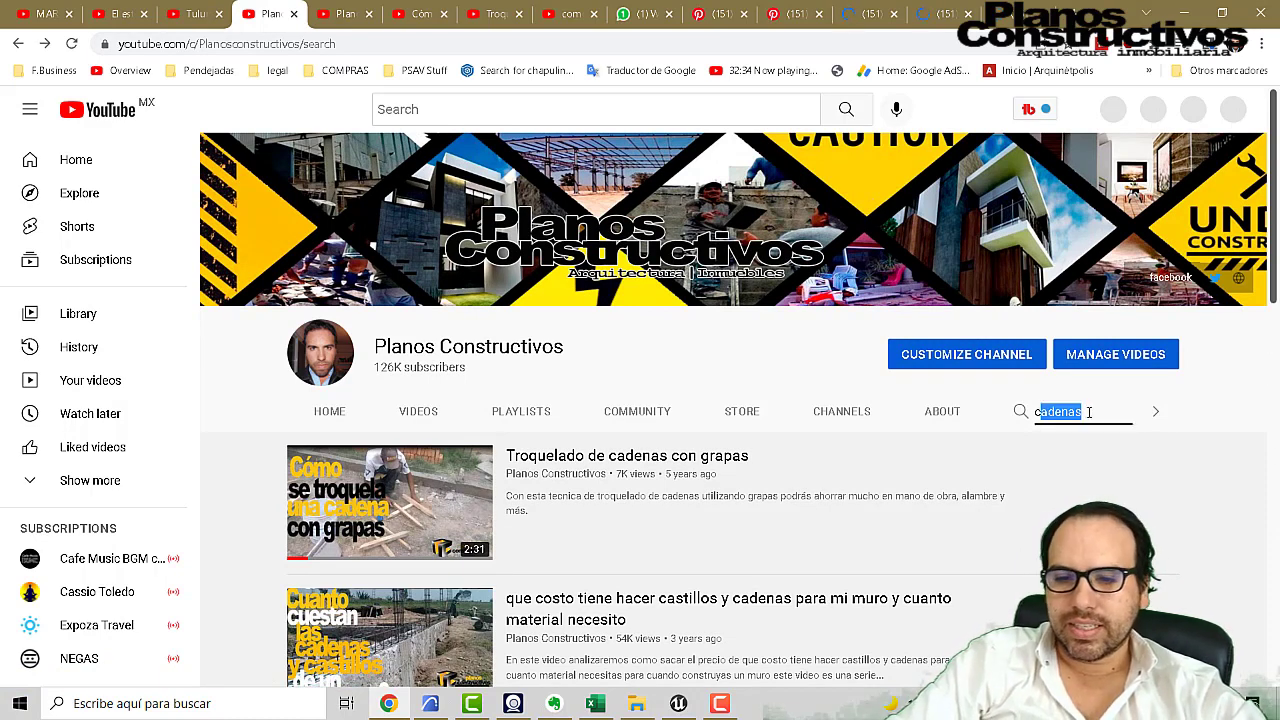
{"action": "key", "text": "BackSpace"}
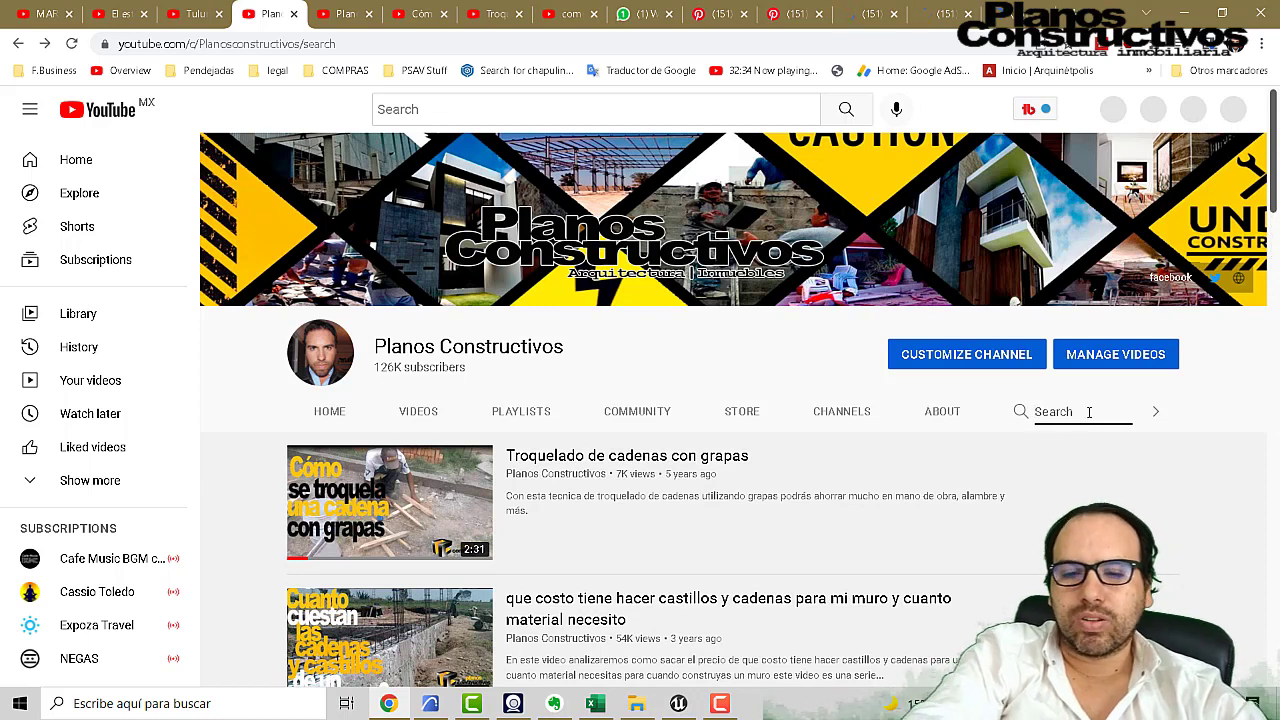
{"action": "type", "text": "losa"}
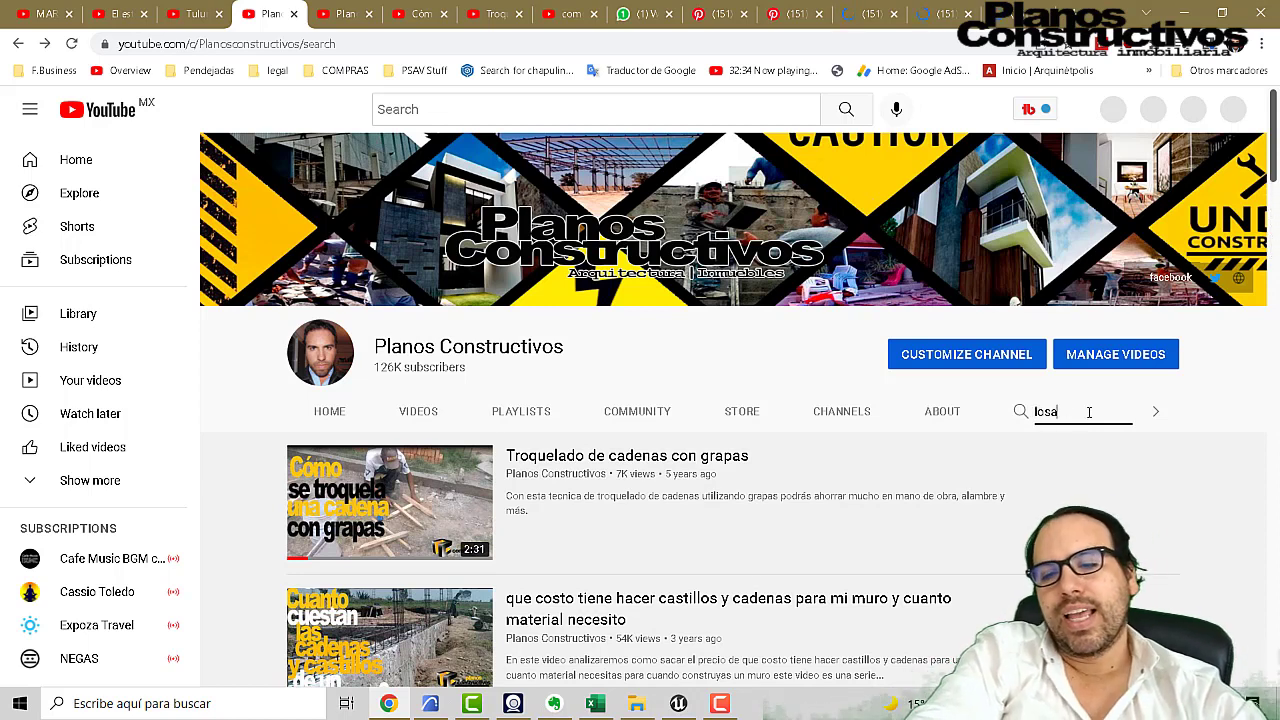
{"action": "key", "text": "Return"}
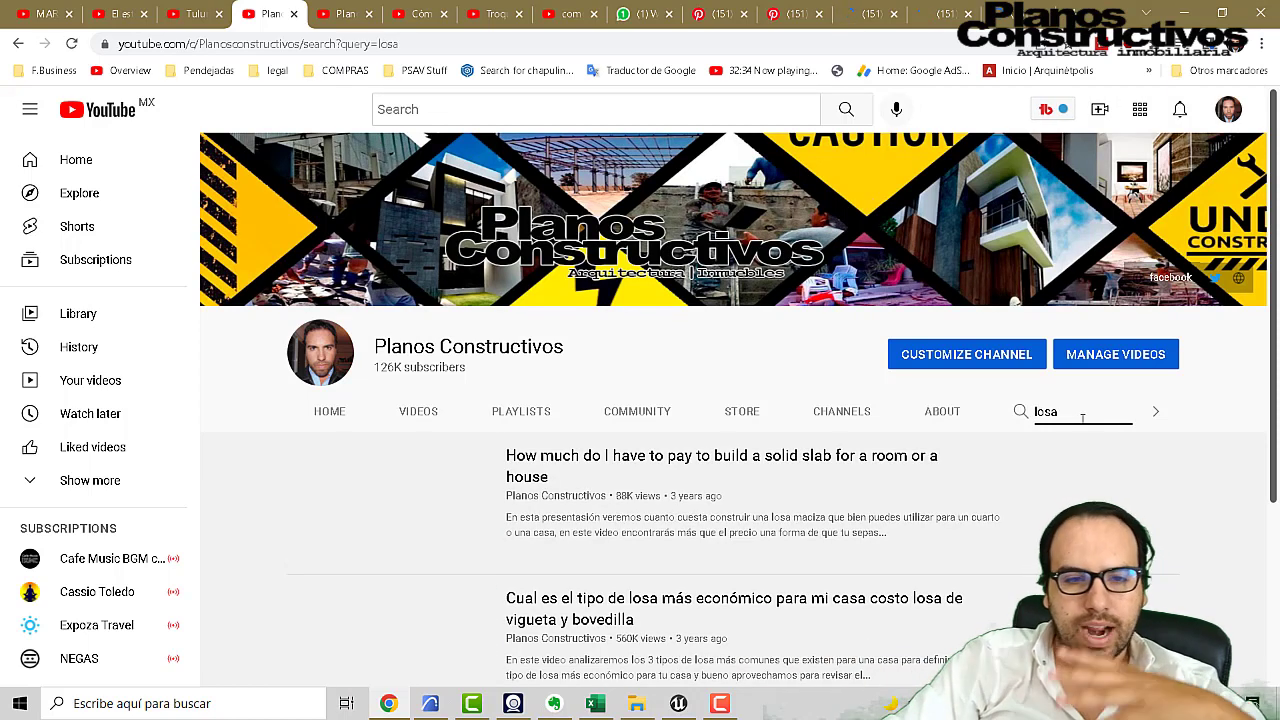
{"action": "scroll", "coordinate": [523, 478], "scroll_direction": "down", "scroll_amount": 3}
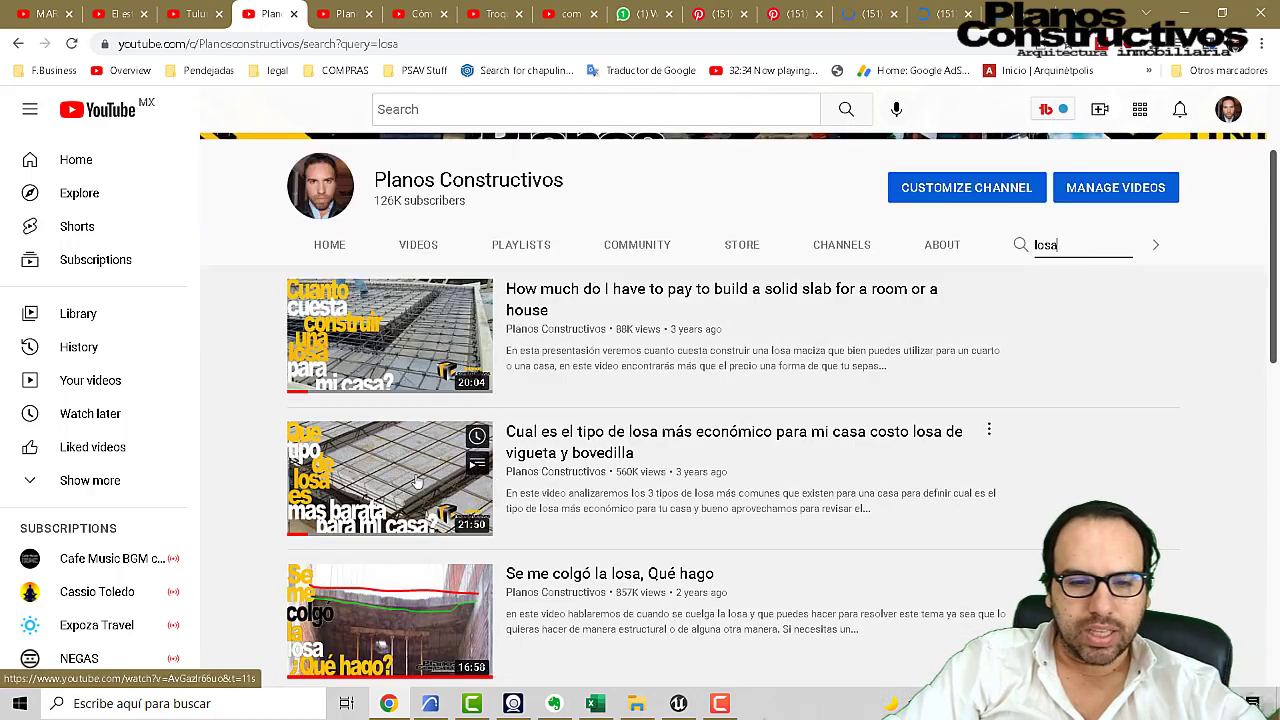
{"action": "mouse_move", "coordinate": [393, 483]}
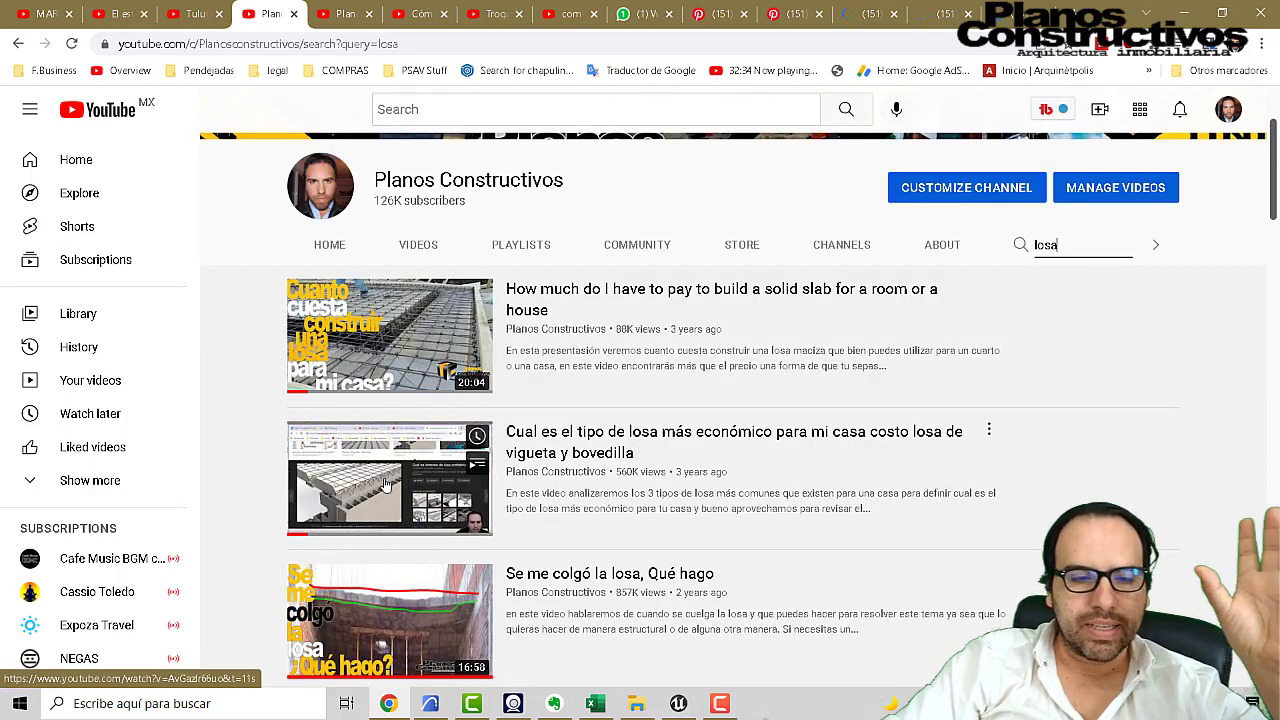
Step: Switch to the 01-Control de obra workbook in Excel and show the beginning of the $Materiales sheet
{"action": "left_click", "coordinate": [595, 703]}
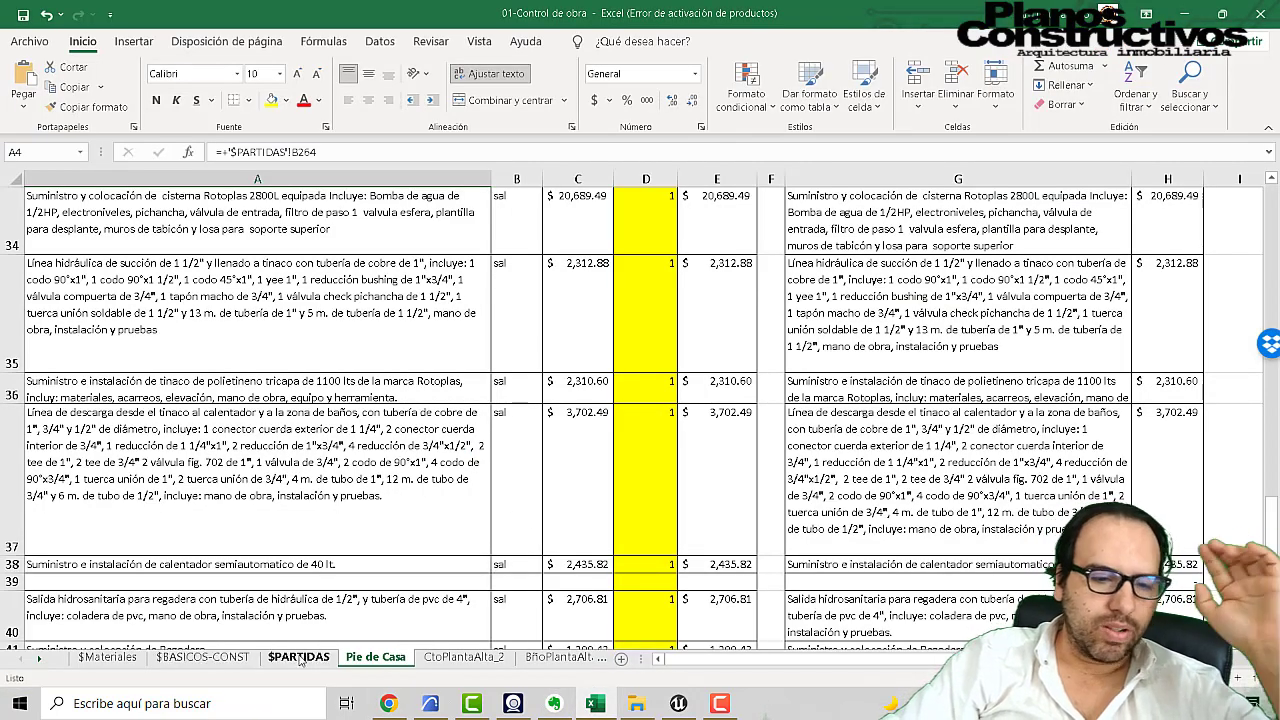
{"action": "left_click", "coordinate": [111, 665]}
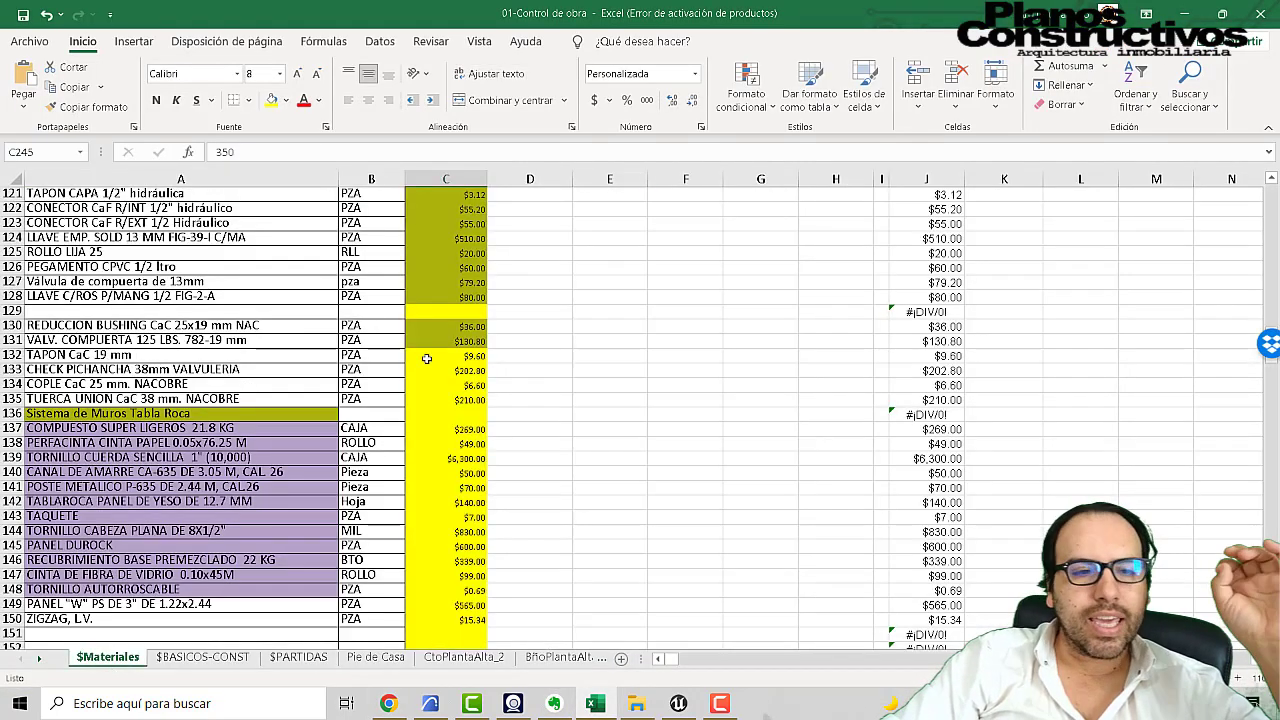
{"action": "scroll", "coordinate": [438, 364], "scroll_direction": "up", "scroll_amount": 13}
{"action": "scroll", "coordinate": [438, 364], "scroll_direction": "up", "scroll_amount": 11}
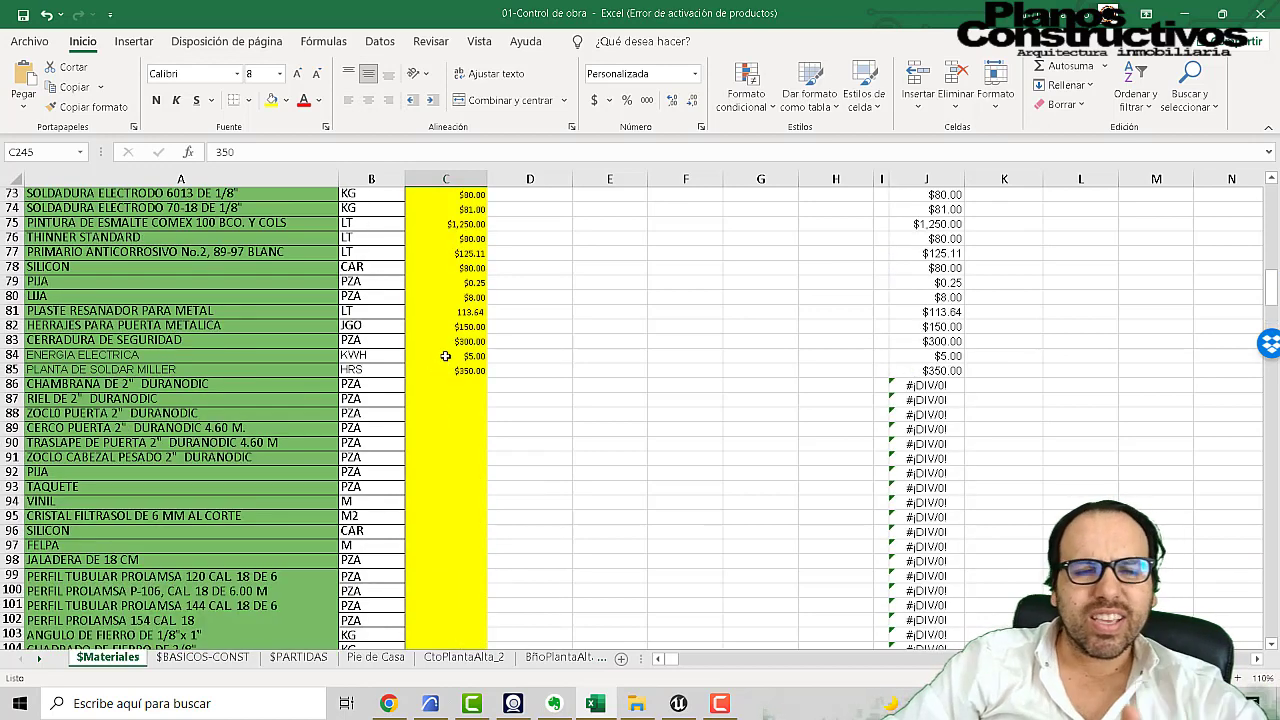
{"action": "left_click_drag", "start_coordinate": [1275, 263], "coordinate": [1275, 263]}
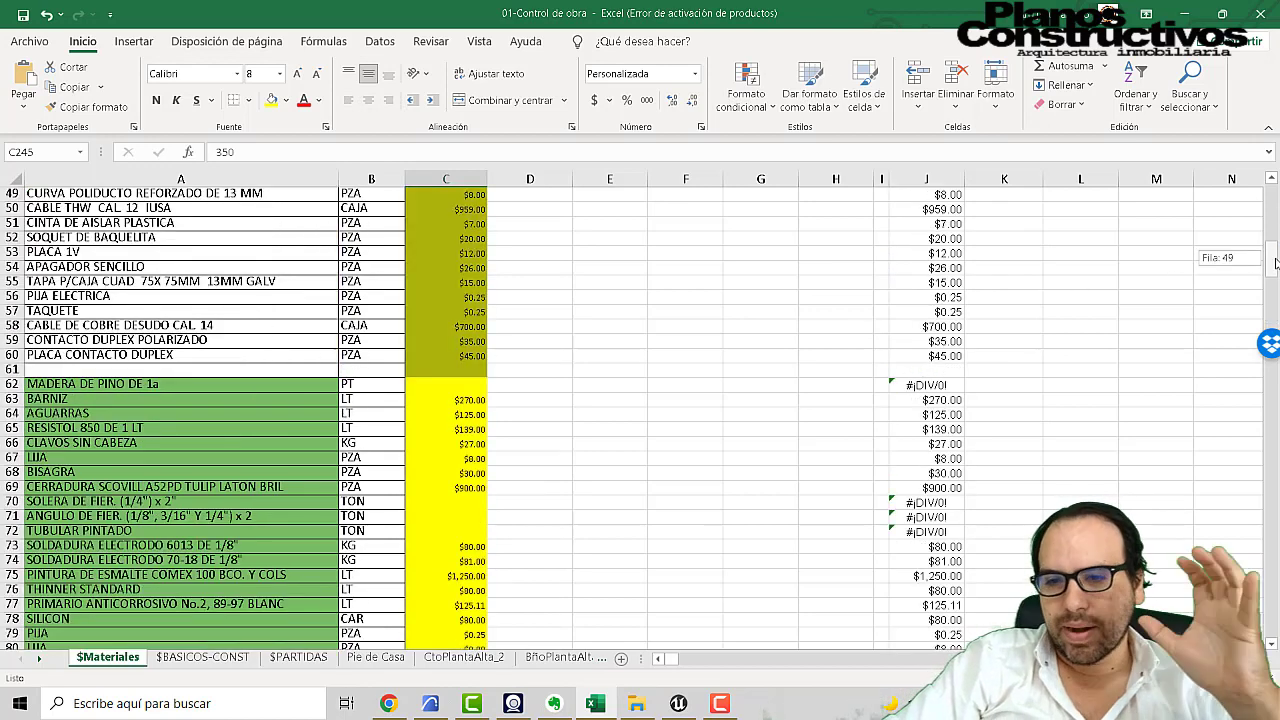
{"action": "left_click_drag", "start_coordinate": [1275, 204], "coordinate": [1275, 194]}
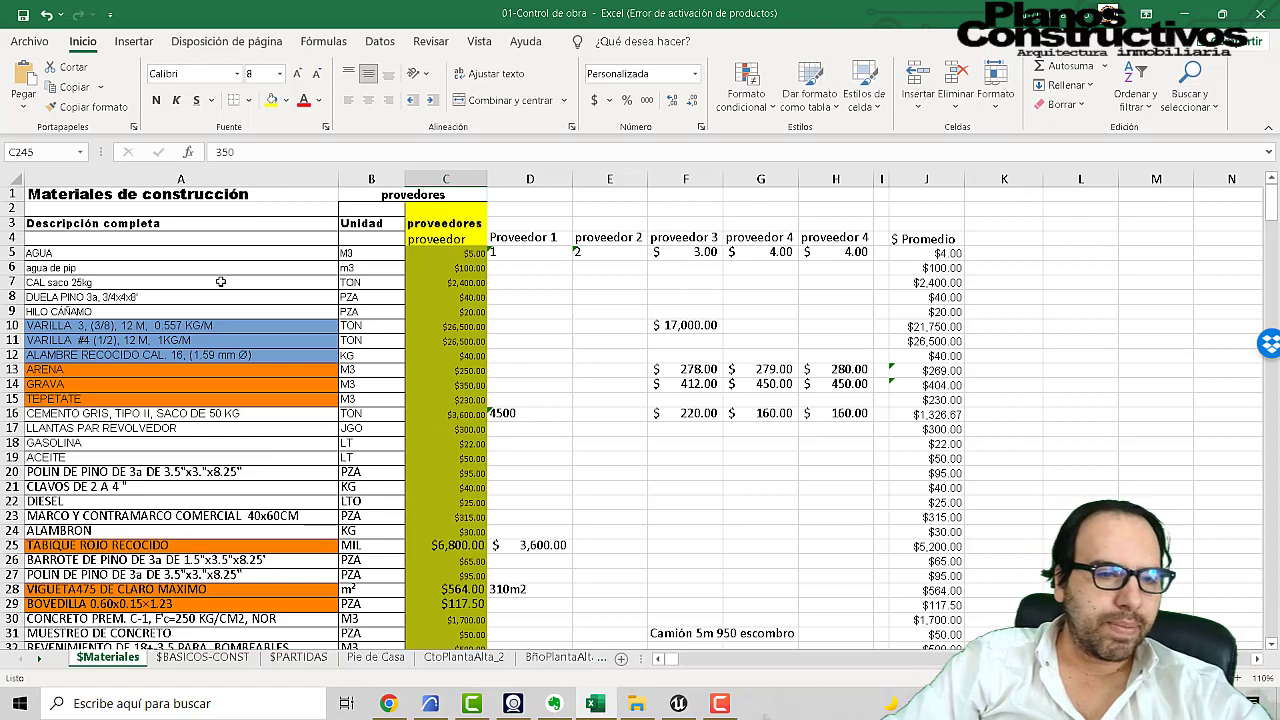
Step: Review the material descriptions, units and supplier prices in the $Materiales list, starting from AGUA
{"action": "left_click", "coordinate": [457, 253]}
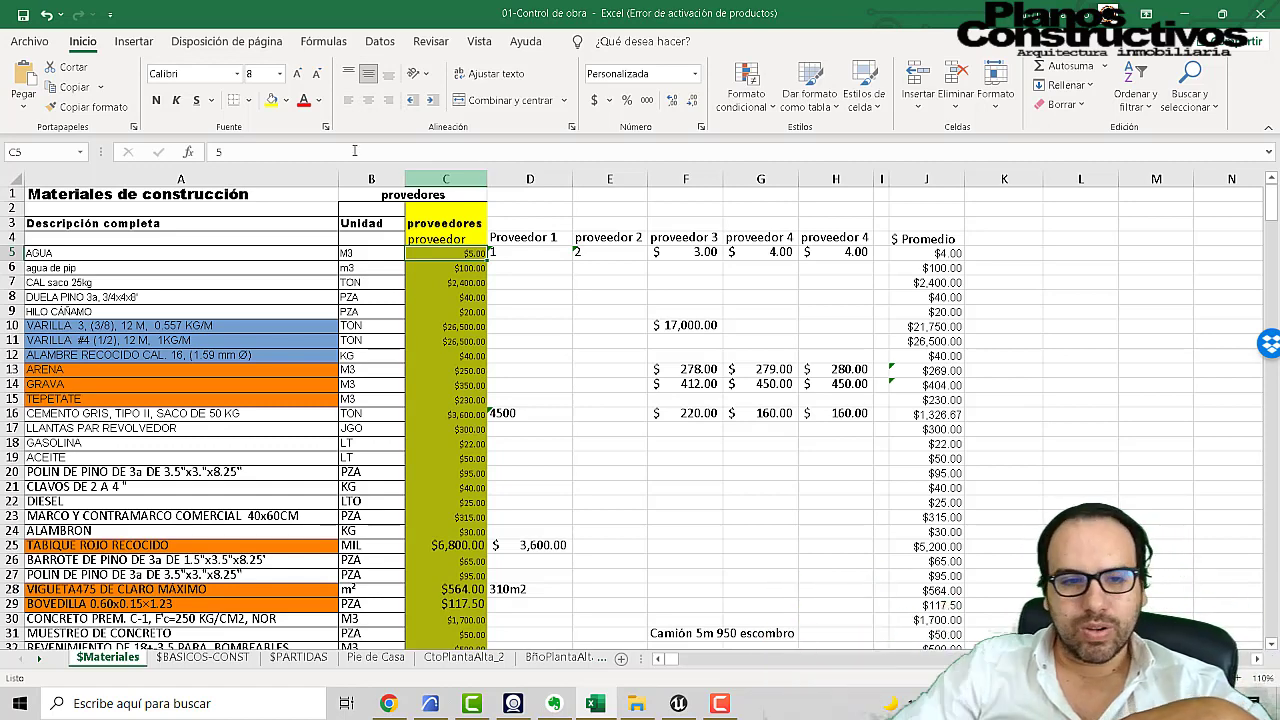
{"action": "left_click", "coordinate": [130, 296]}
{"action": "scroll", "coordinate": [183, 340], "scroll_direction": "down", "scroll_amount": 3}
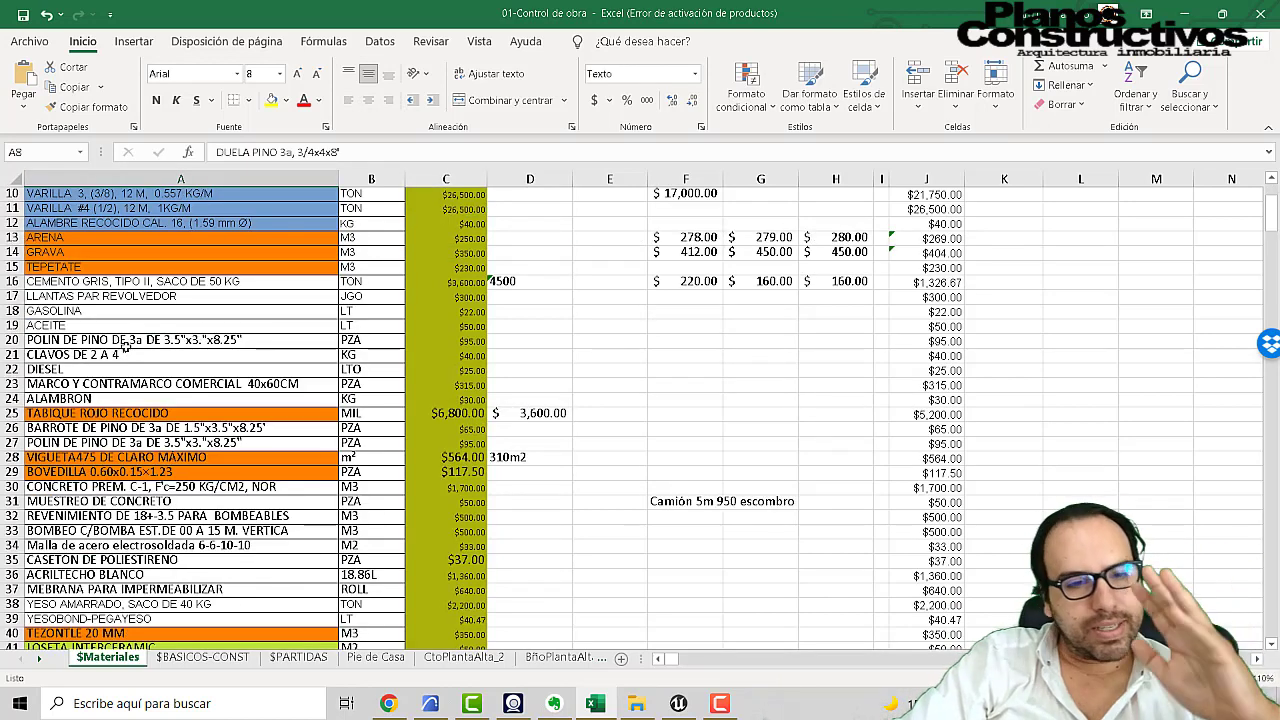
{"action": "scroll", "coordinate": [126, 344], "scroll_direction": "down", "scroll_amount": 1}
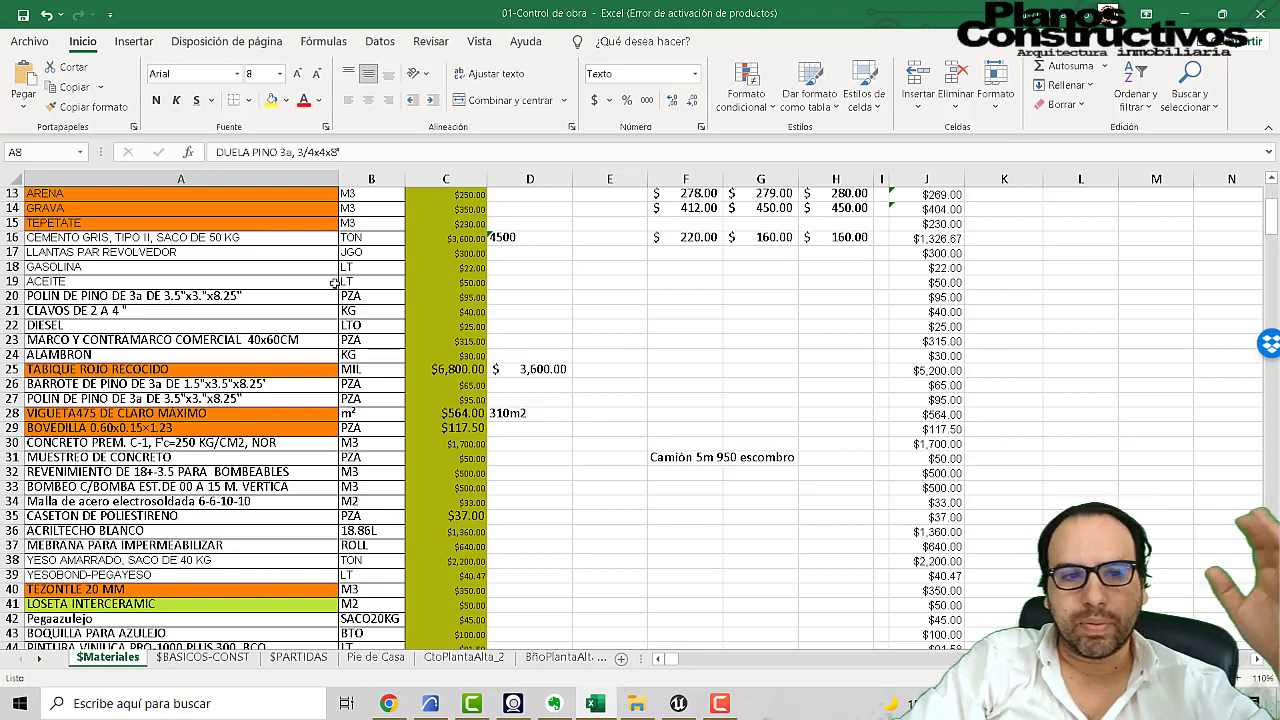
{"action": "scroll", "coordinate": [465, 420], "scroll_direction": "down", "scroll_amount": 3}
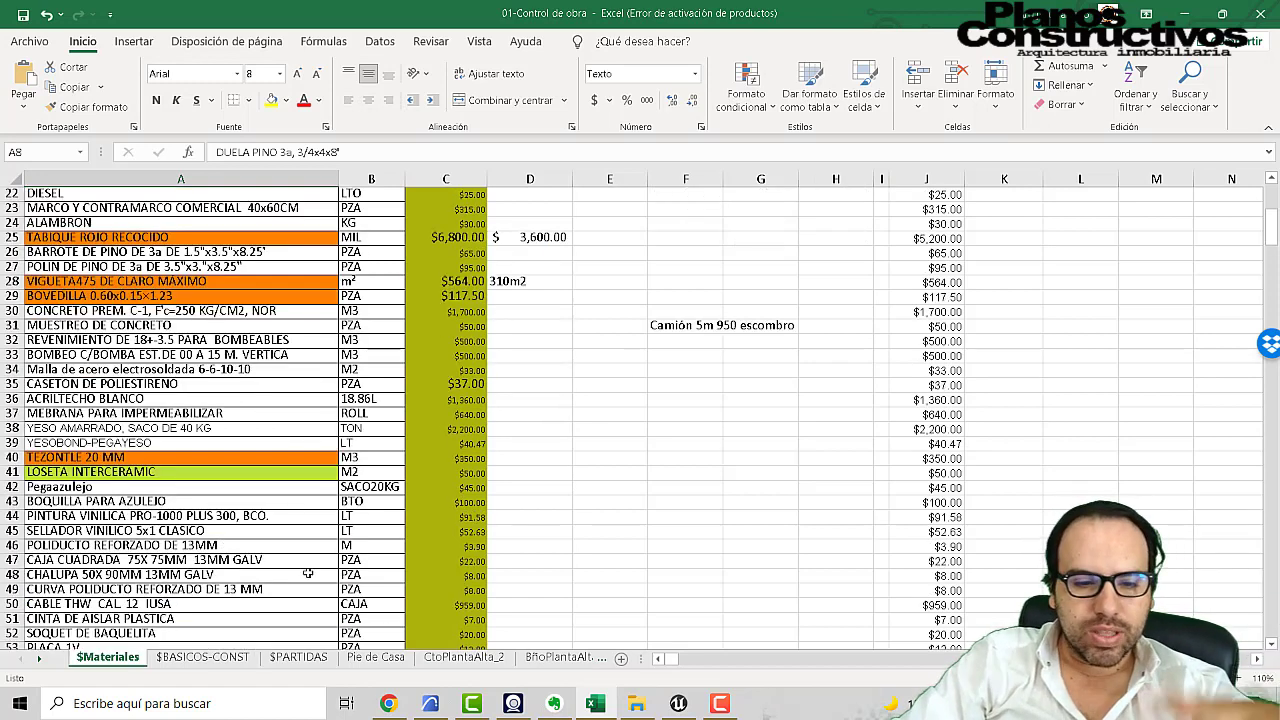
Step: Examine the cost breakdowns for concrete made on site in $BASICOS-CONST, from f'c=100 to f'c=250 kg/cm2
{"action": "left_click", "coordinate": [210, 657]}
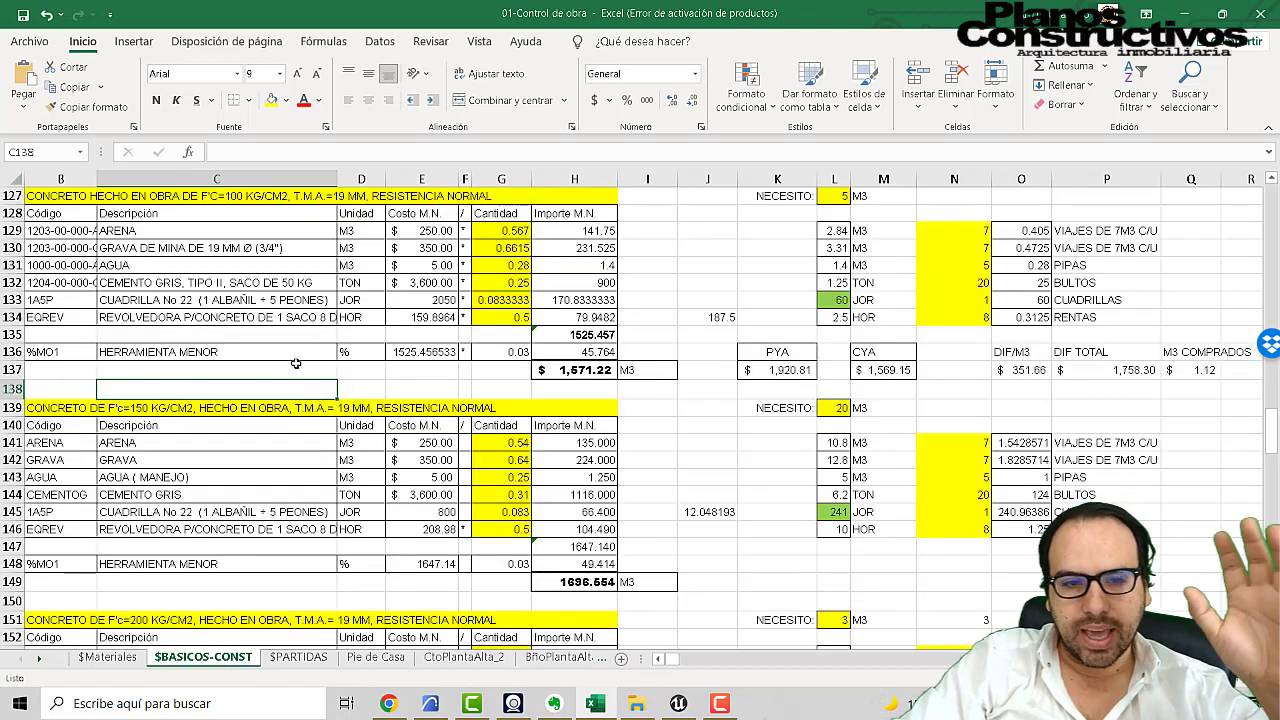
{"action": "scroll", "coordinate": [198, 295], "scroll_direction": "up", "scroll_amount": 3}
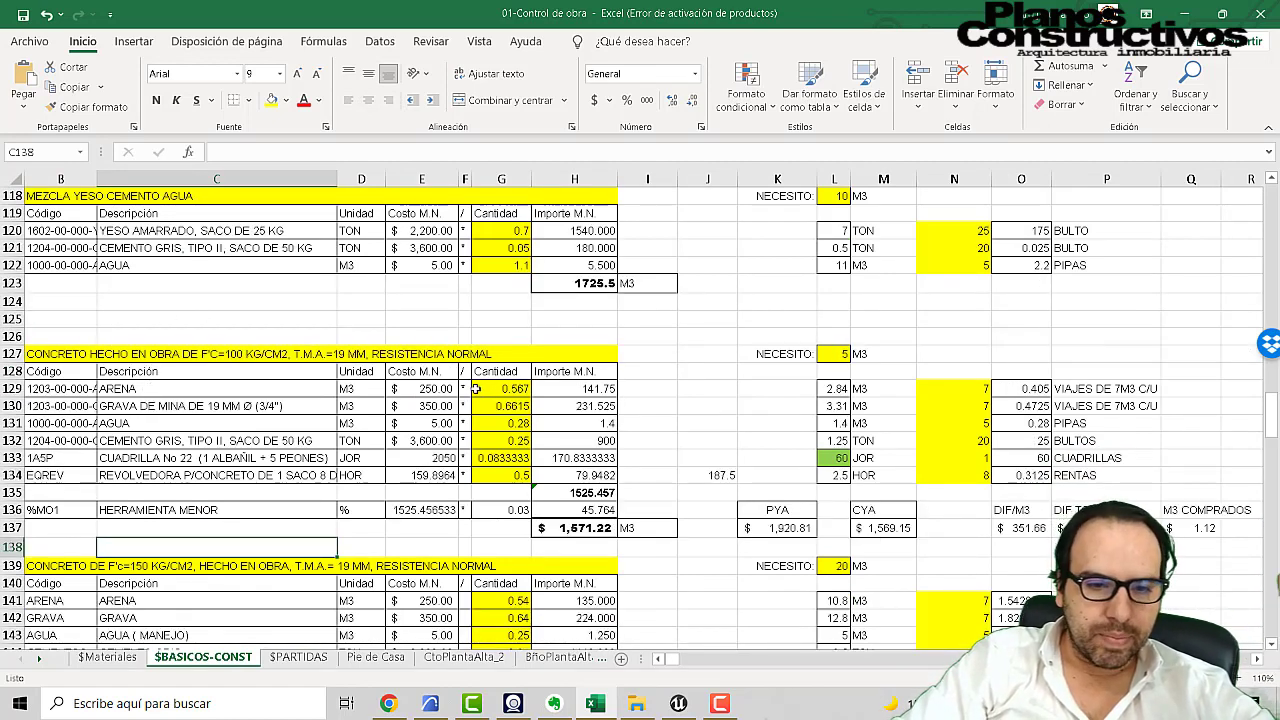
{"action": "left_click", "coordinate": [107, 354]}
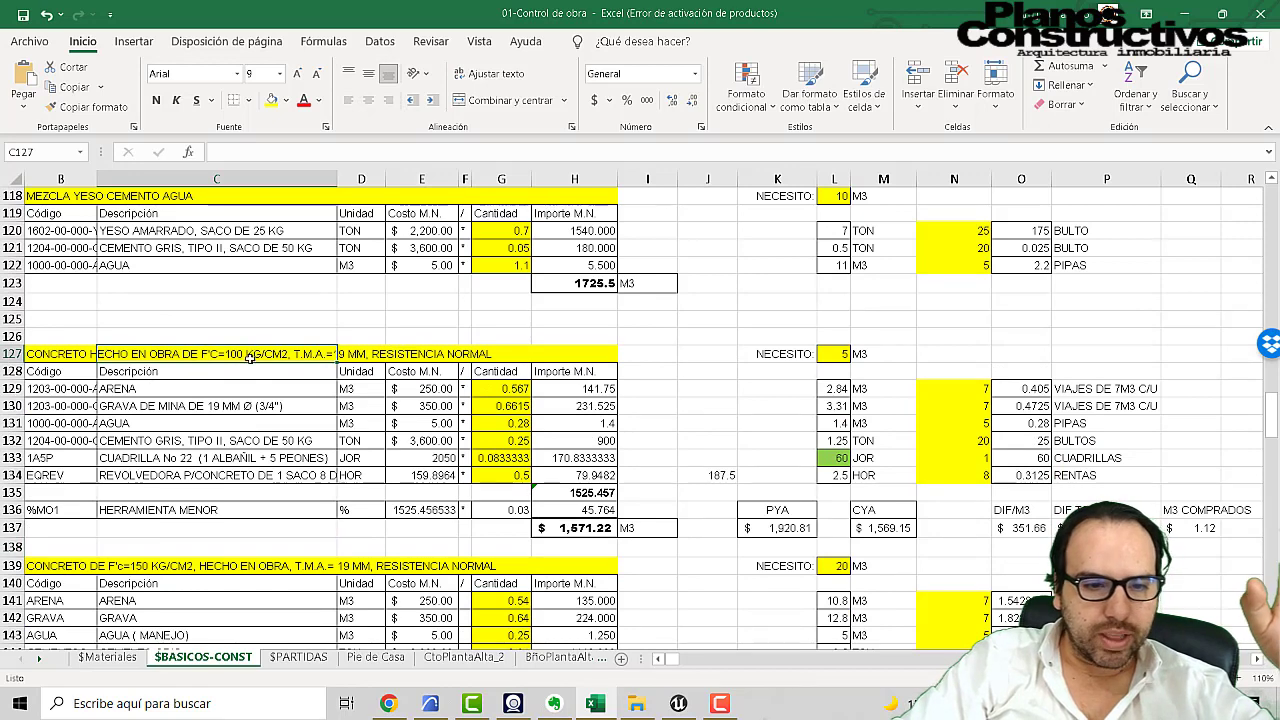
{"action": "scroll", "coordinate": [199, 454], "scroll_direction": "down", "scroll_amount": 3}
{"action": "scroll", "coordinate": [200, 442], "scroll_direction": "down", "scroll_amount": 5}
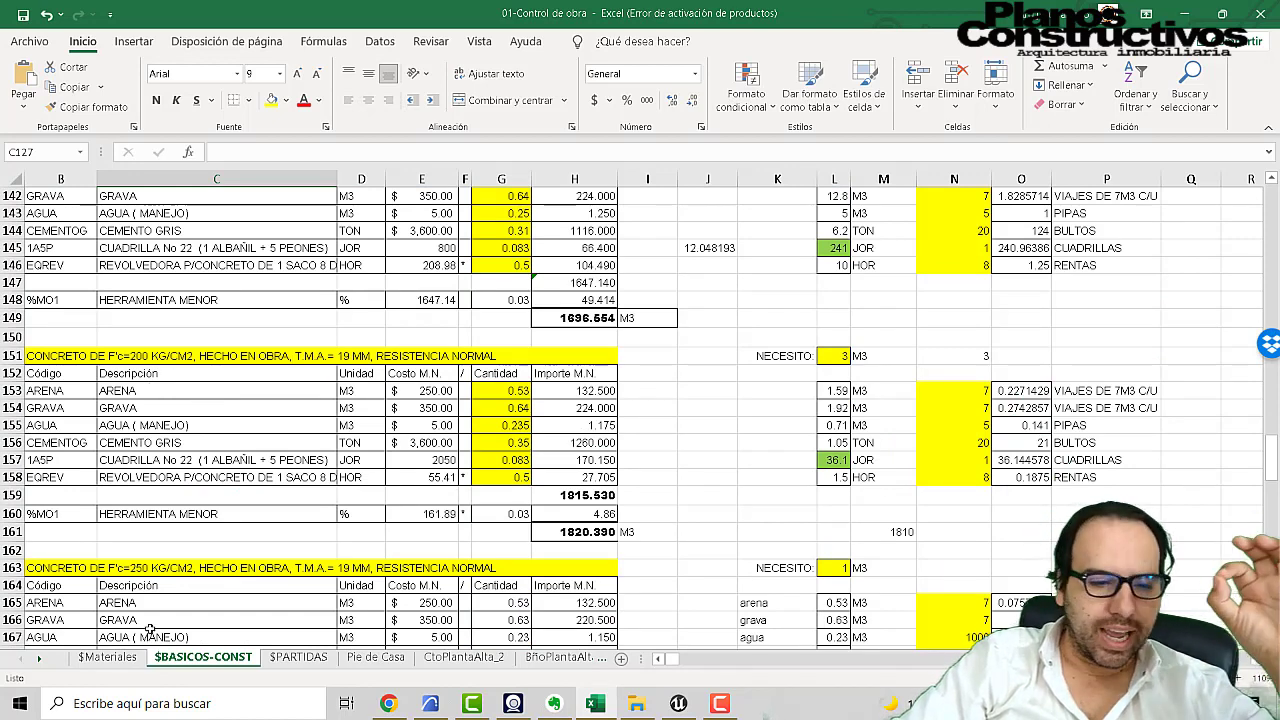
Step: Return to the $Materiales price list and inspect the supplier prices of GRAVA and ARENA
{"action": "left_click", "coordinate": [107, 657]}
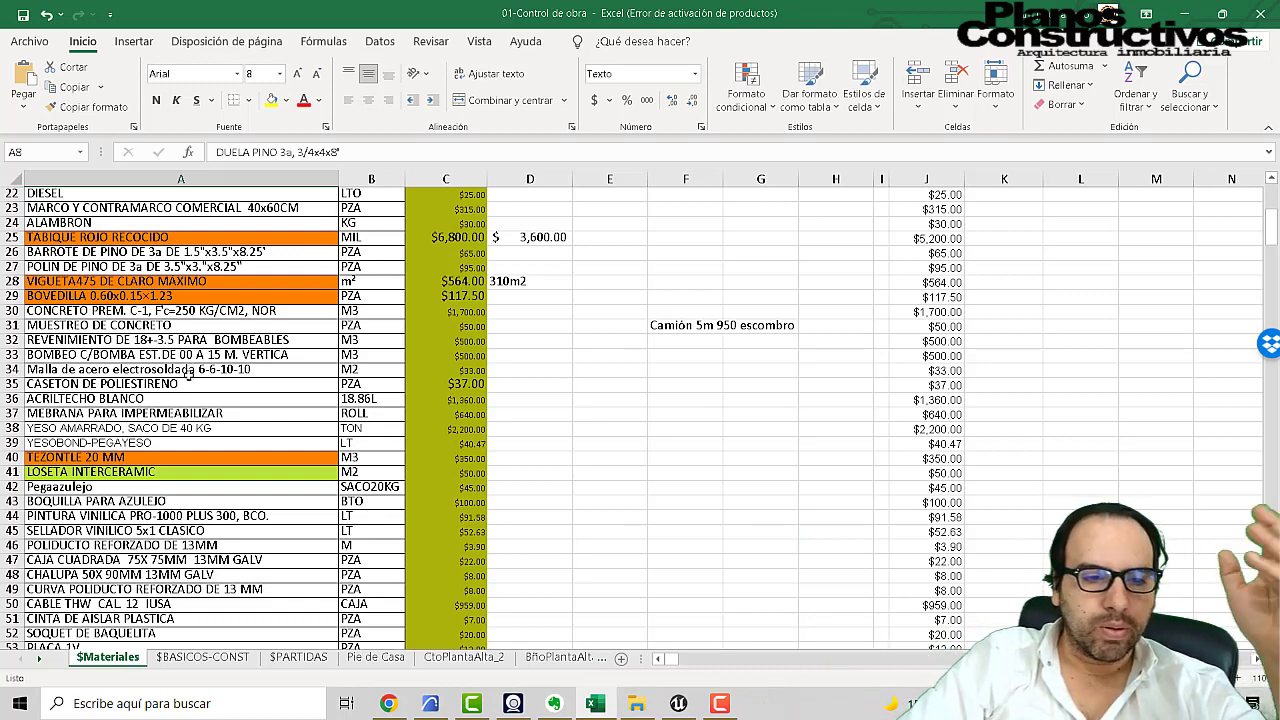
{"action": "scroll", "coordinate": [300, 231], "scroll_direction": "down", "scroll_amount": 2}
{"action": "scroll", "coordinate": [200, 410], "scroll_direction": "up", "scroll_amount": 9}
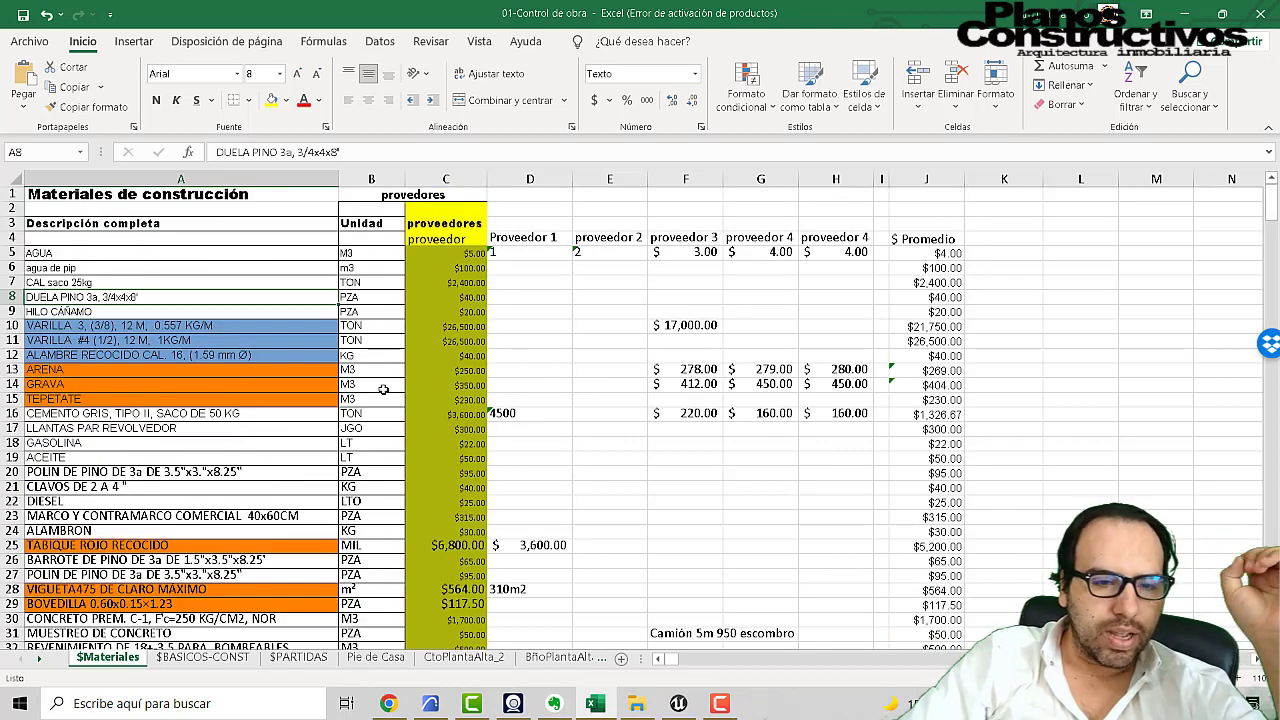
{"action": "left_click", "coordinate": [470, 388]}
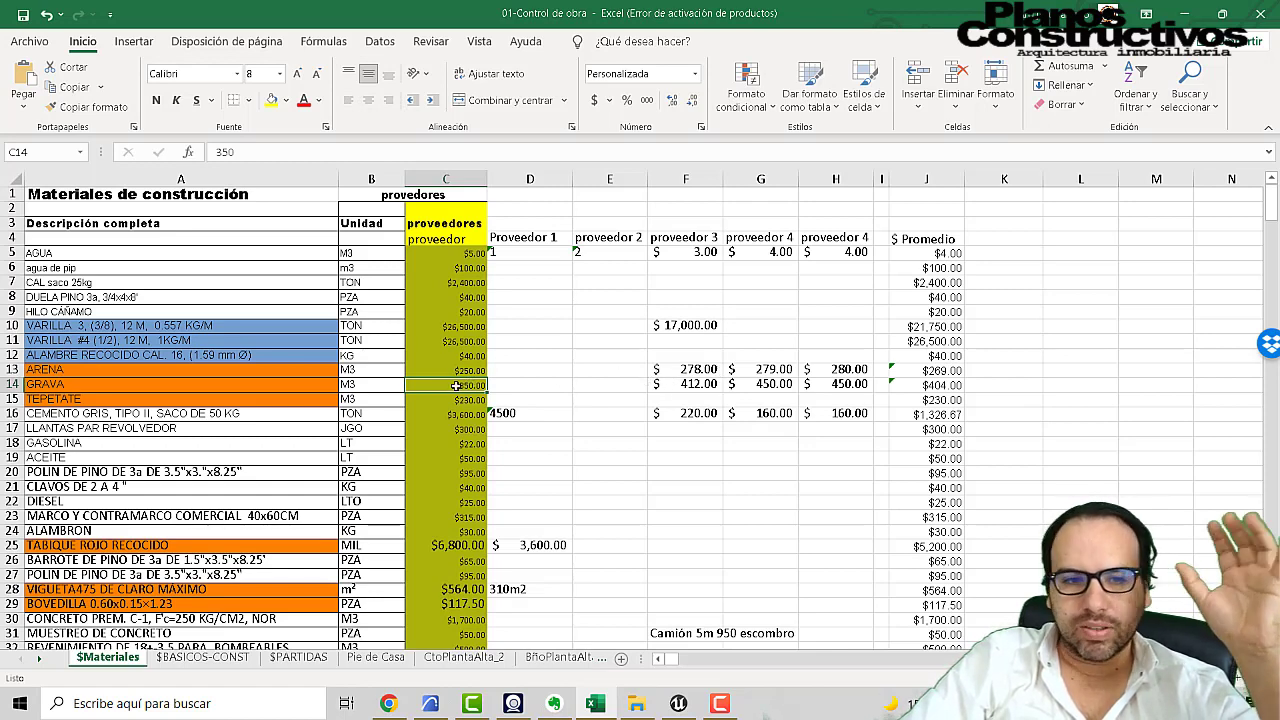
{"action": "left_click", "coordinate": [474, 369]}
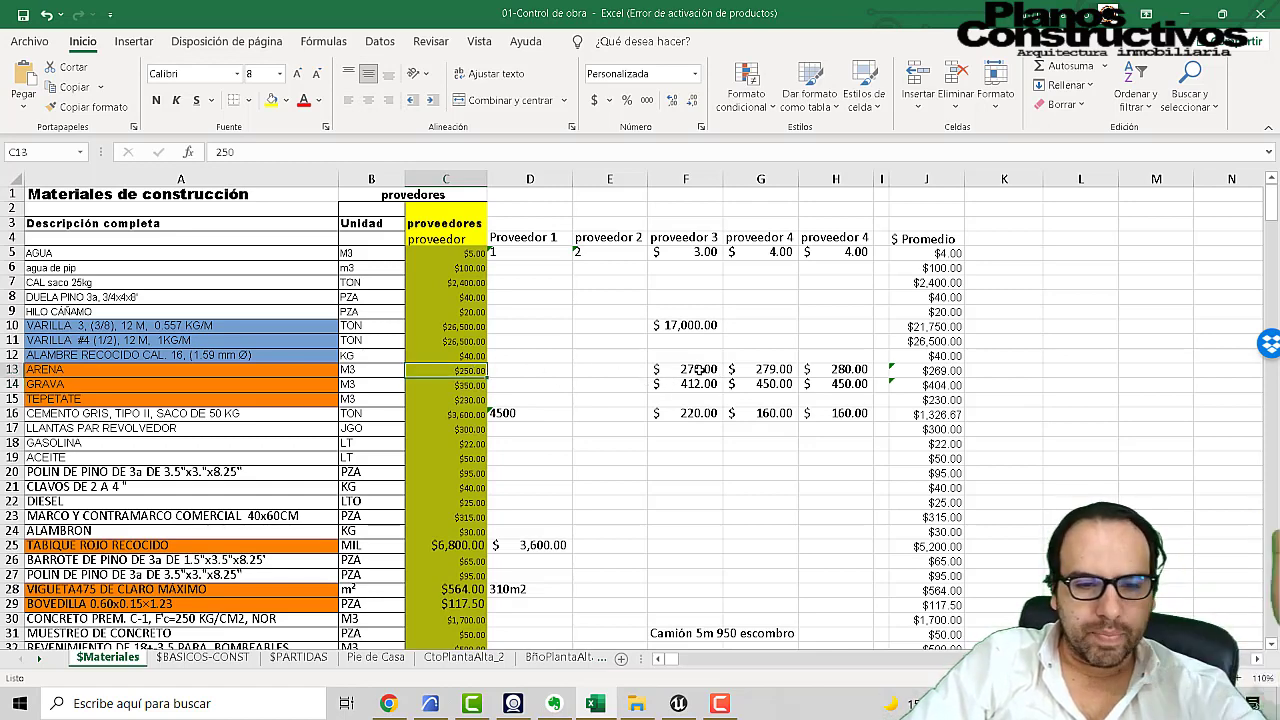
Step: Check the f'c=200 kg/cm2 concrete cost in $BASICOS-CONST, and set the ARENA supplier price to 400 in $Materiales
{"action": "left_click", "coordinate": [292, 658]}
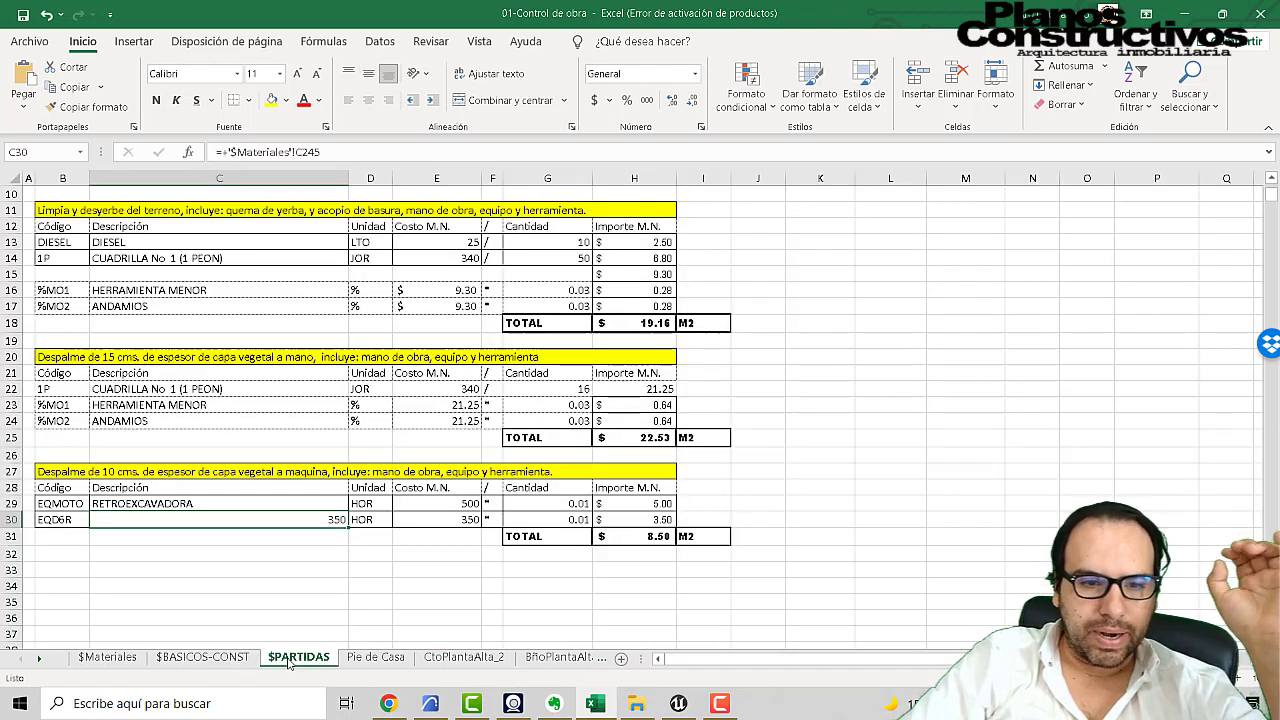
{"action": "left_click", "coordinate": [228, 657]}
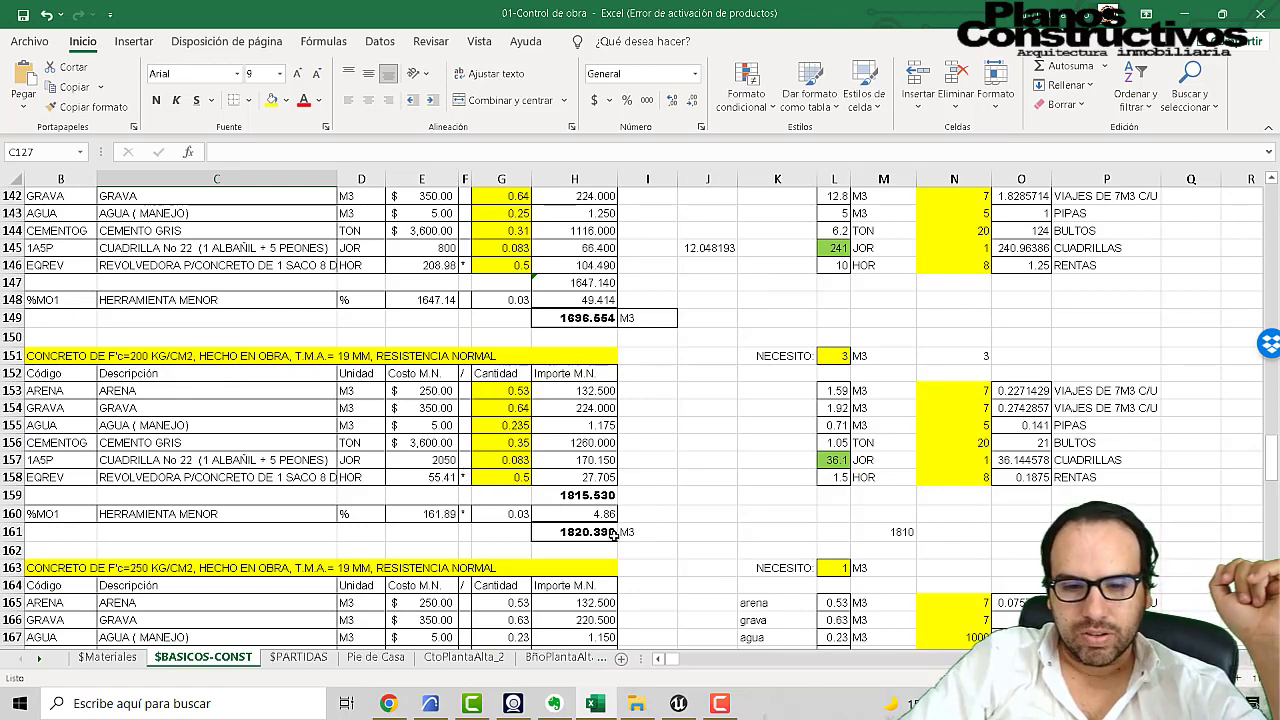
{"action": "left_click", "coordinate": [108, 658]}
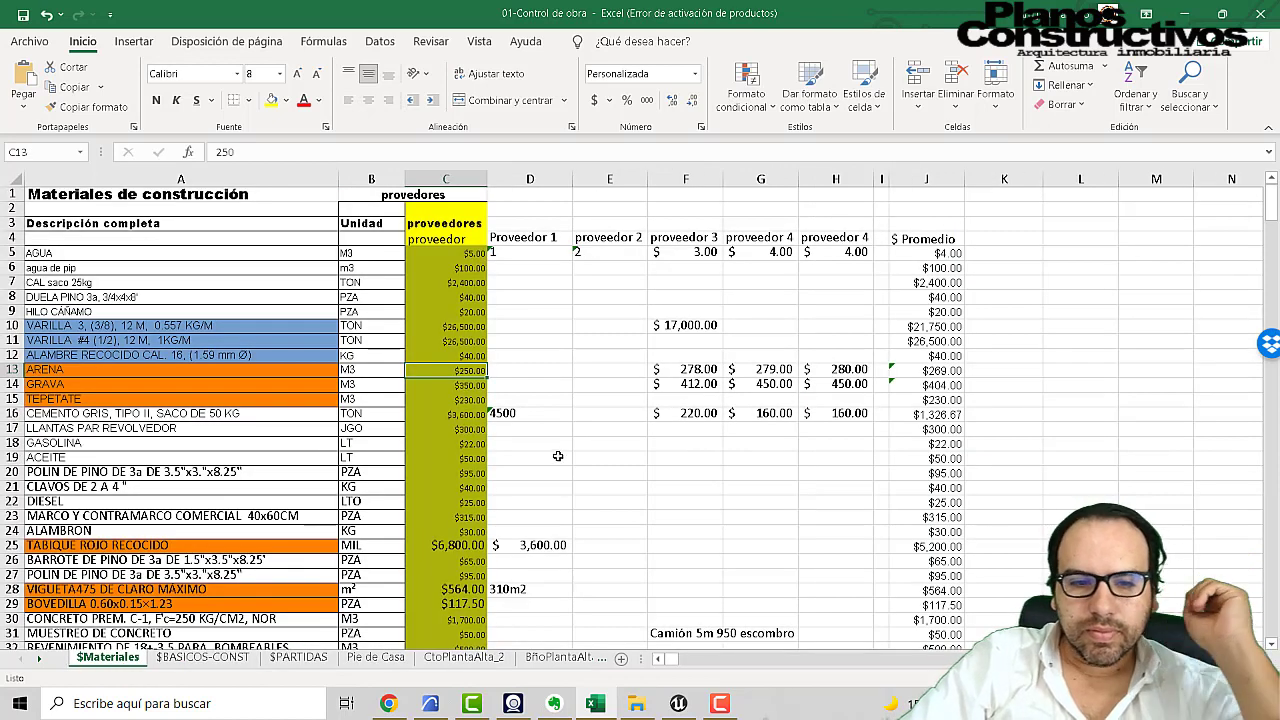
{"action": "type", "text": "400"}
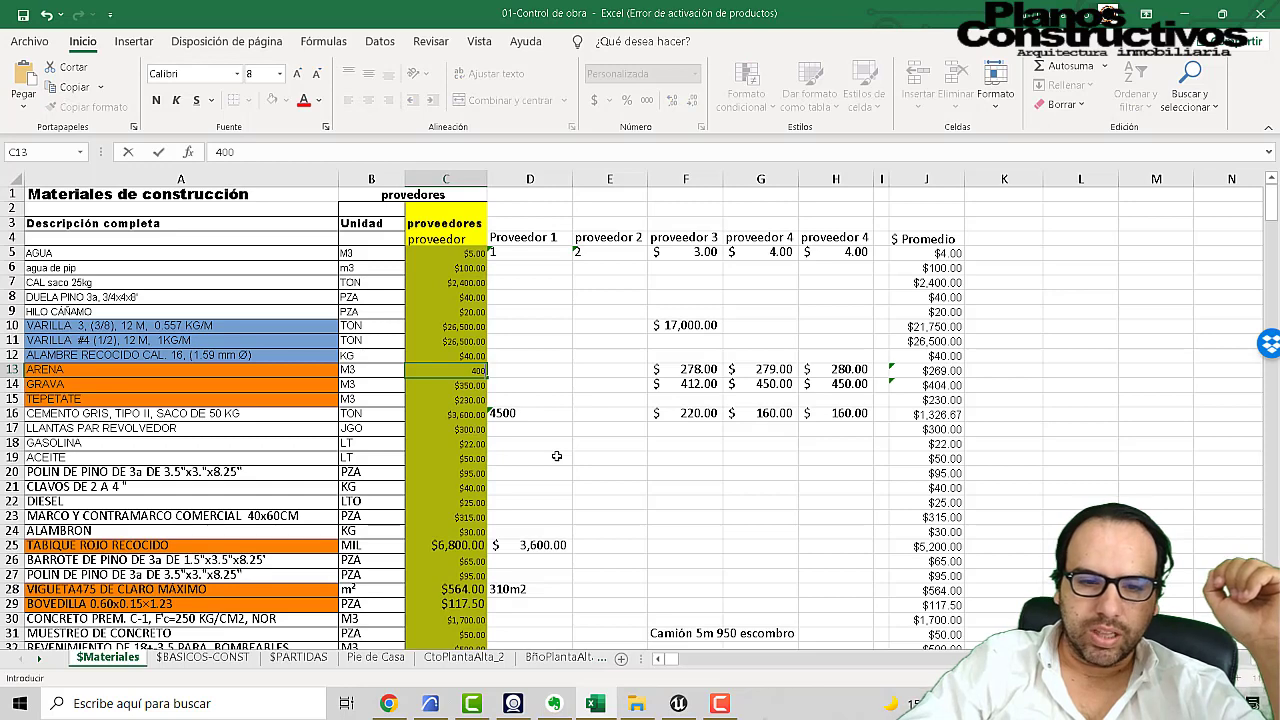
{"action": "key", "text": "Return"}
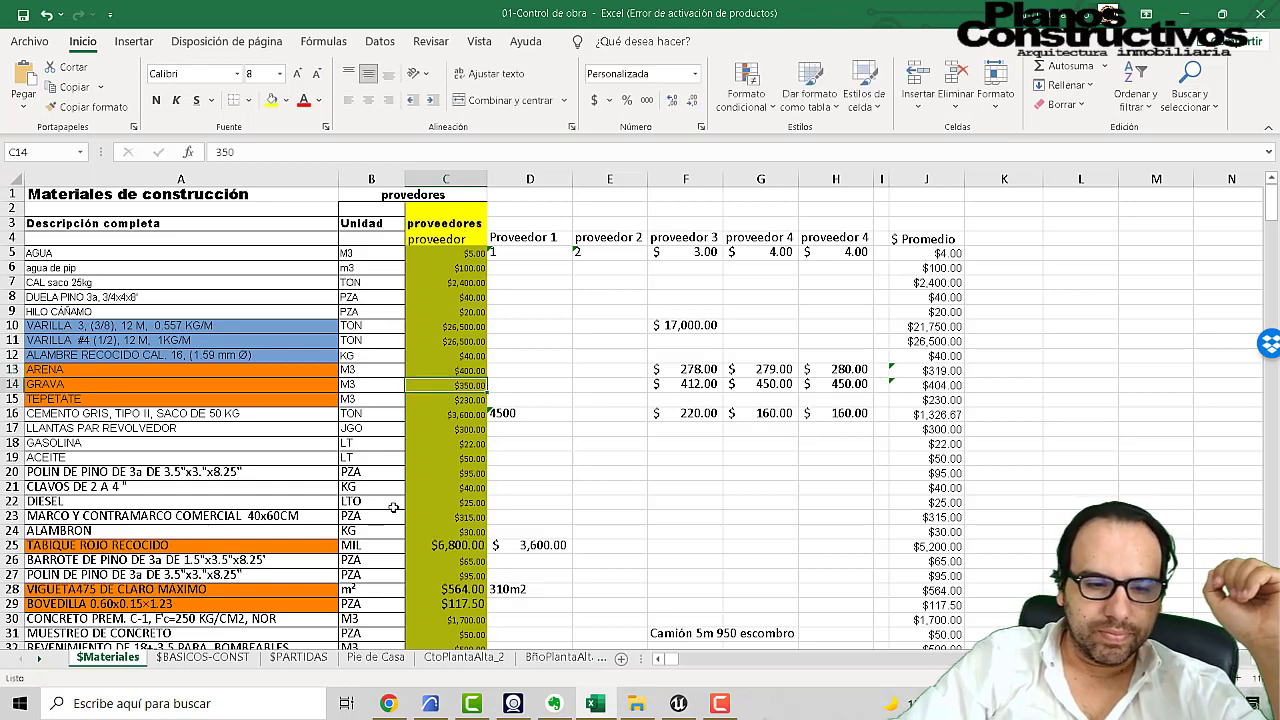
Step: In $BASICOS-CONST, enter =H161*(100*10) in J161 beside the f'c=200 kg/cm2 concrete cost and format the cell as currency
{"action": "left_click", "coordinate": [240, 662]}
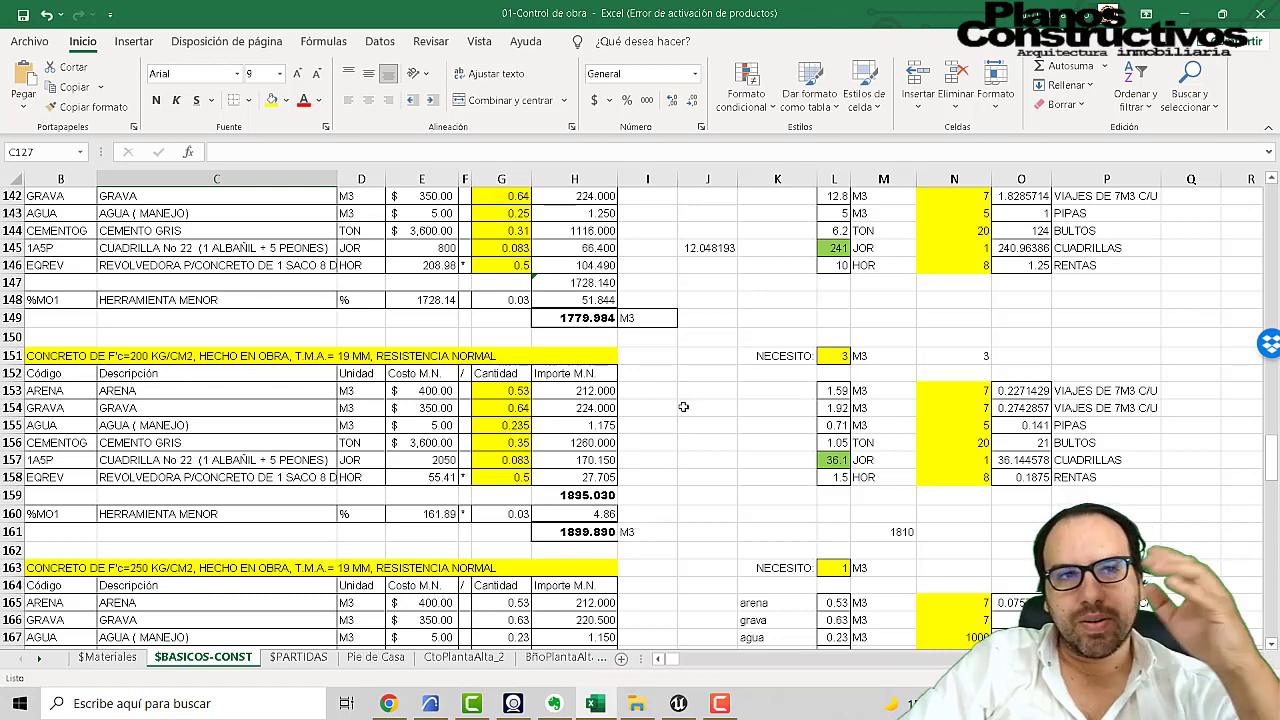
{"action": "left_click", "coordinate": [688, 533]}
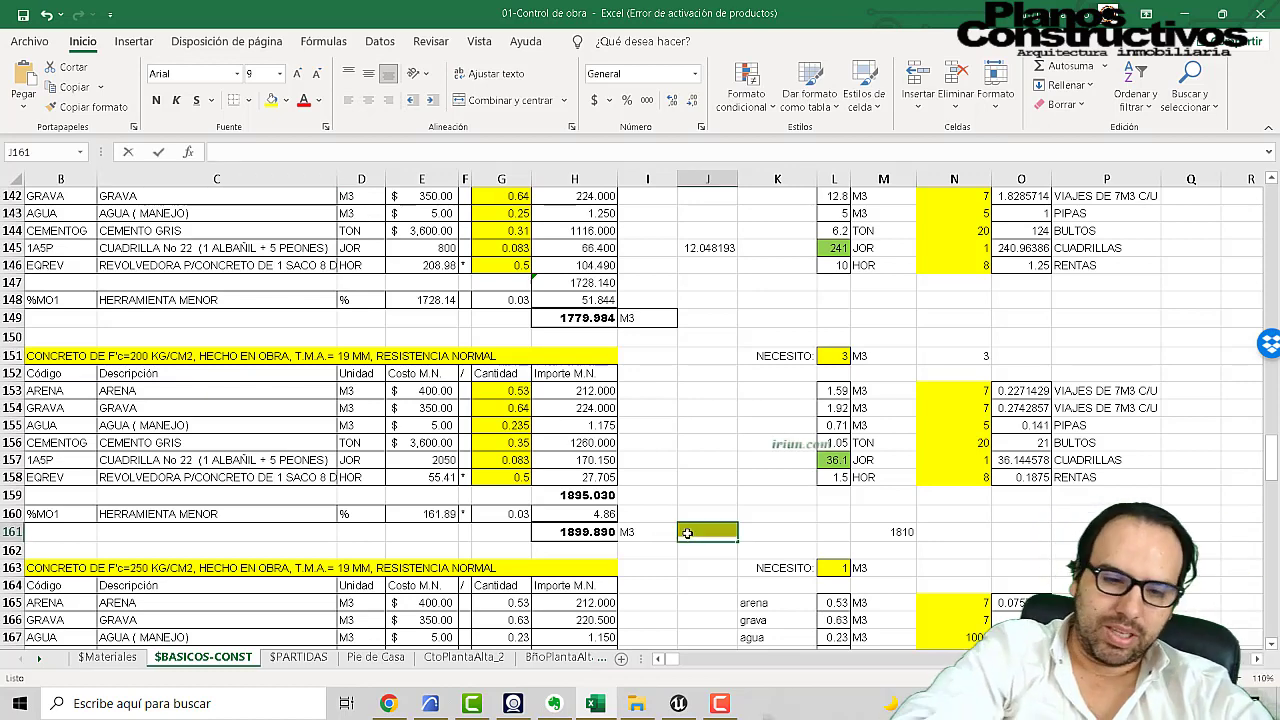
{"action": "type", "text": "="}
{"action": "left_click", "coordinate": [566, 531]}
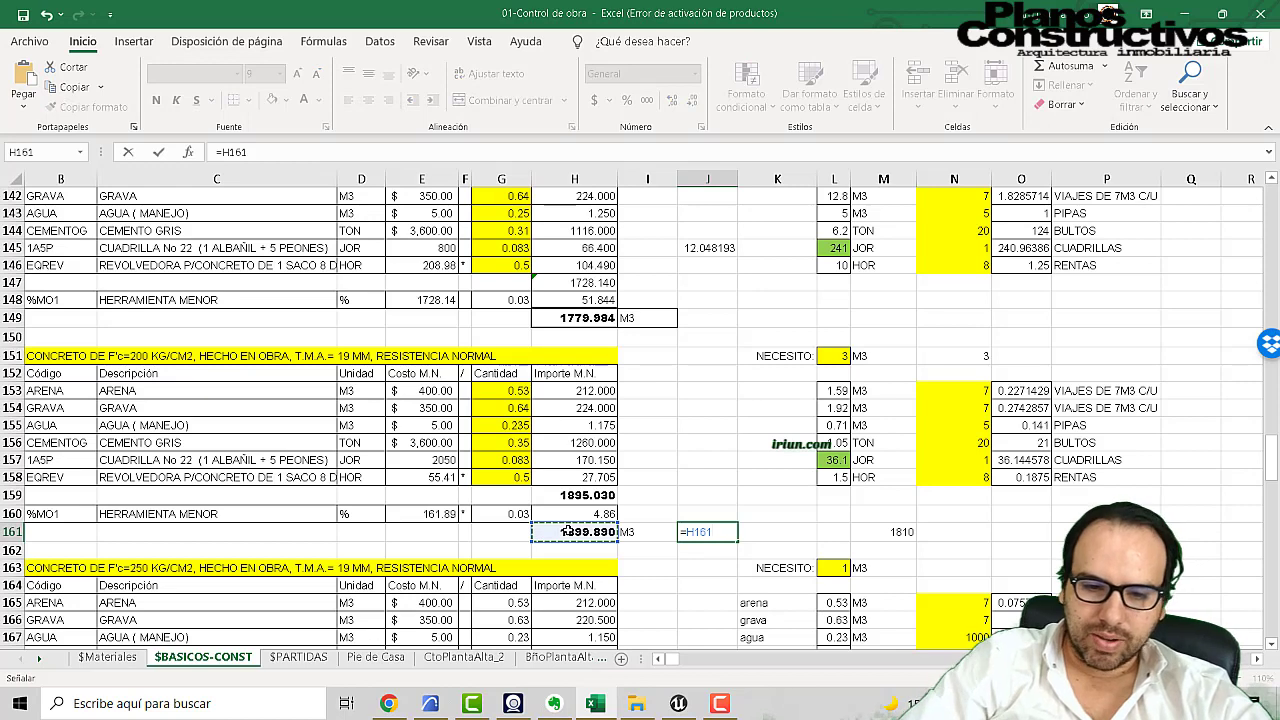
{"action": "type", "text": "*"}
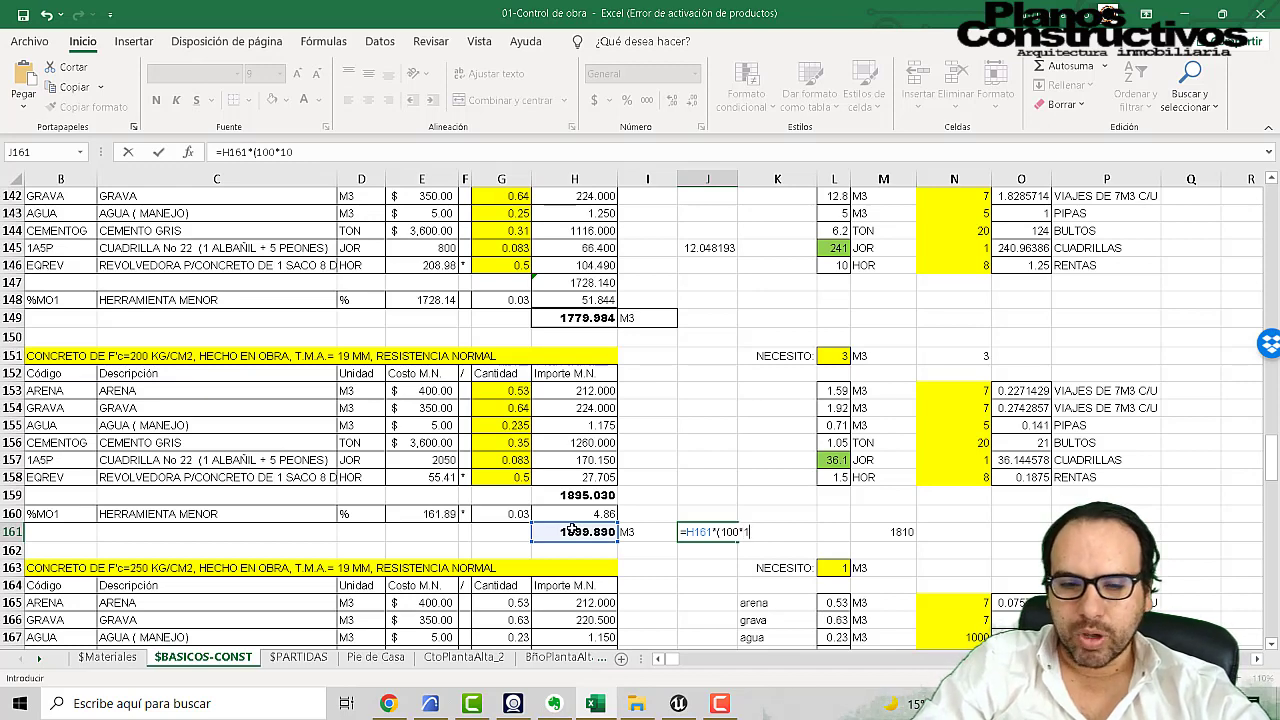
{"action": "type", "text": ")"}
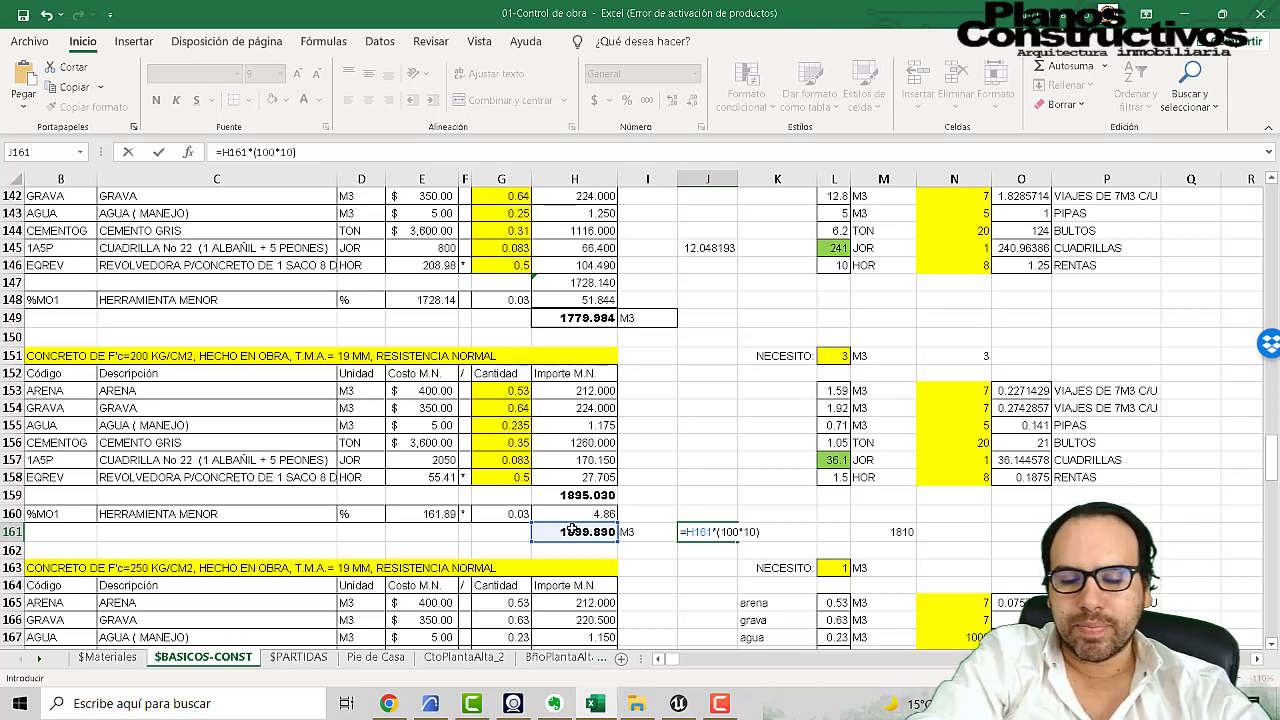
{"action": "key", "text": "Tab"}
{"action": "key", "text": "Left"}
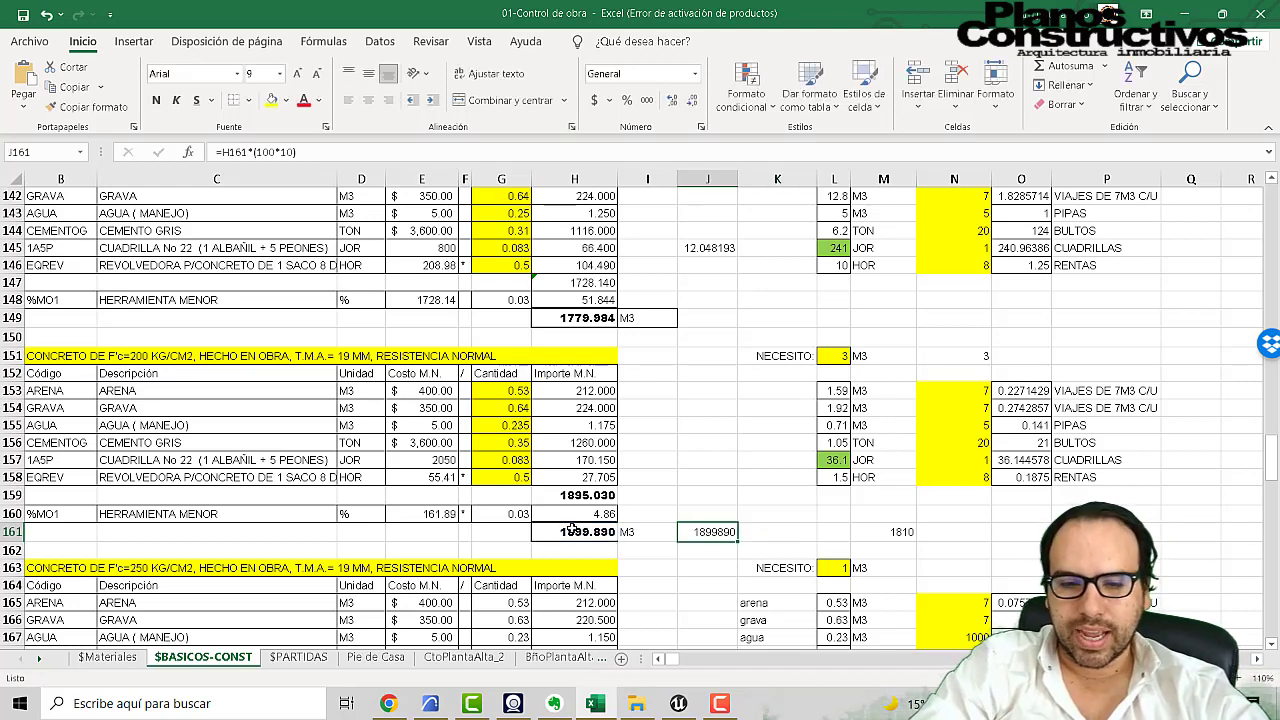
{"action": "left_click", "coordinate": [594, 100]}
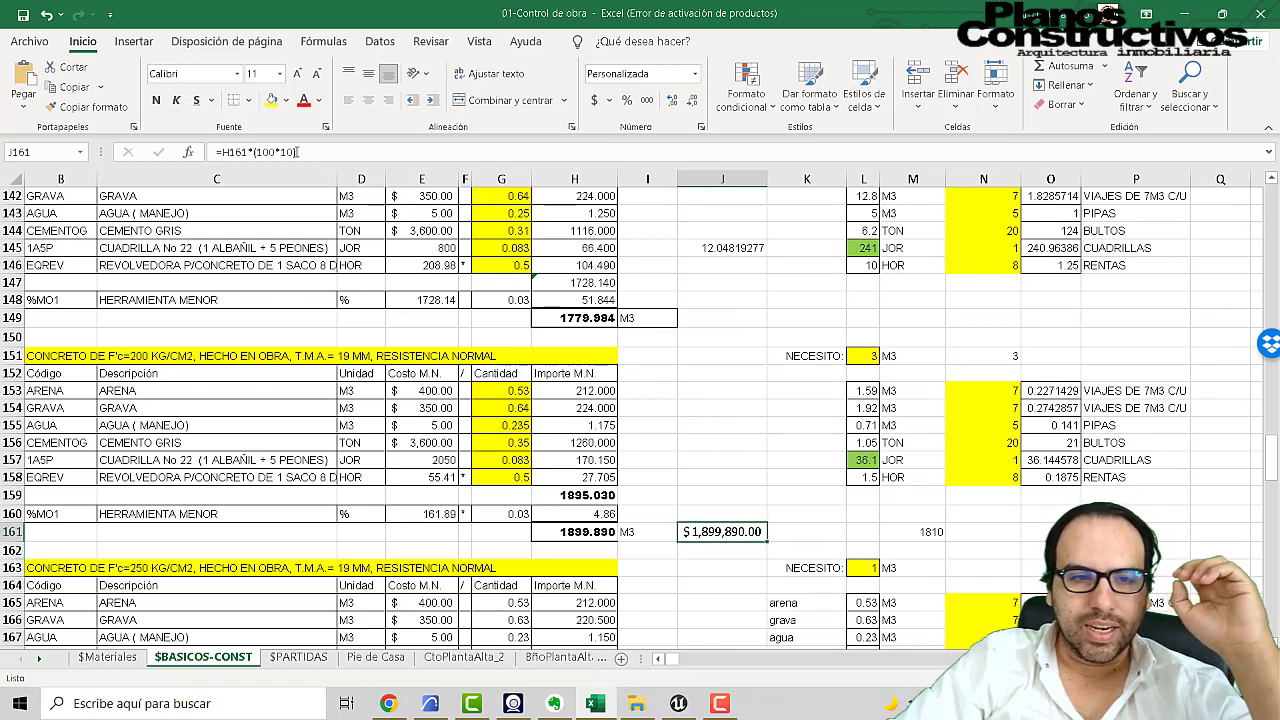
Step: Correct the J161 formula to use a slab thickness factor of 0.10, giving =H161*(100*0.10)
{"action": "left_click", "coordinate": [285, 152]}
{"action": "left_click", "coordinate": [285, 152]}
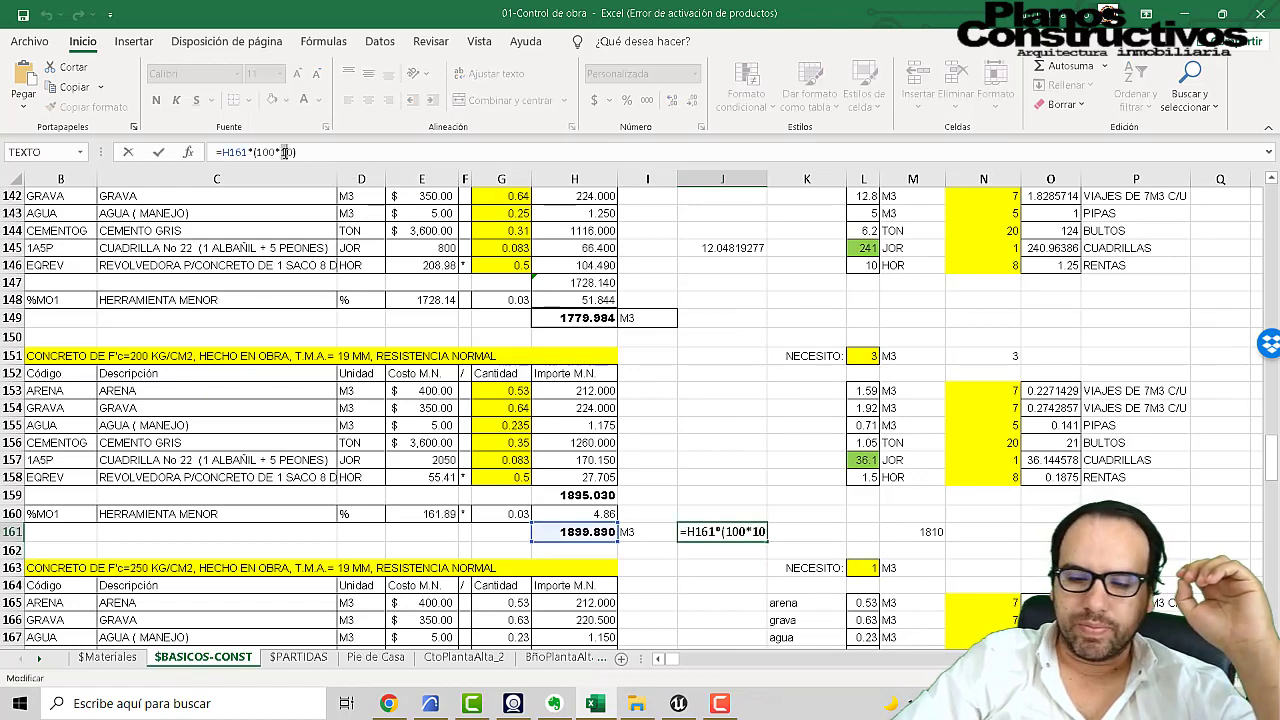
{"action": "type", "text": "0."}
{"action": "key", "text": "Return"}
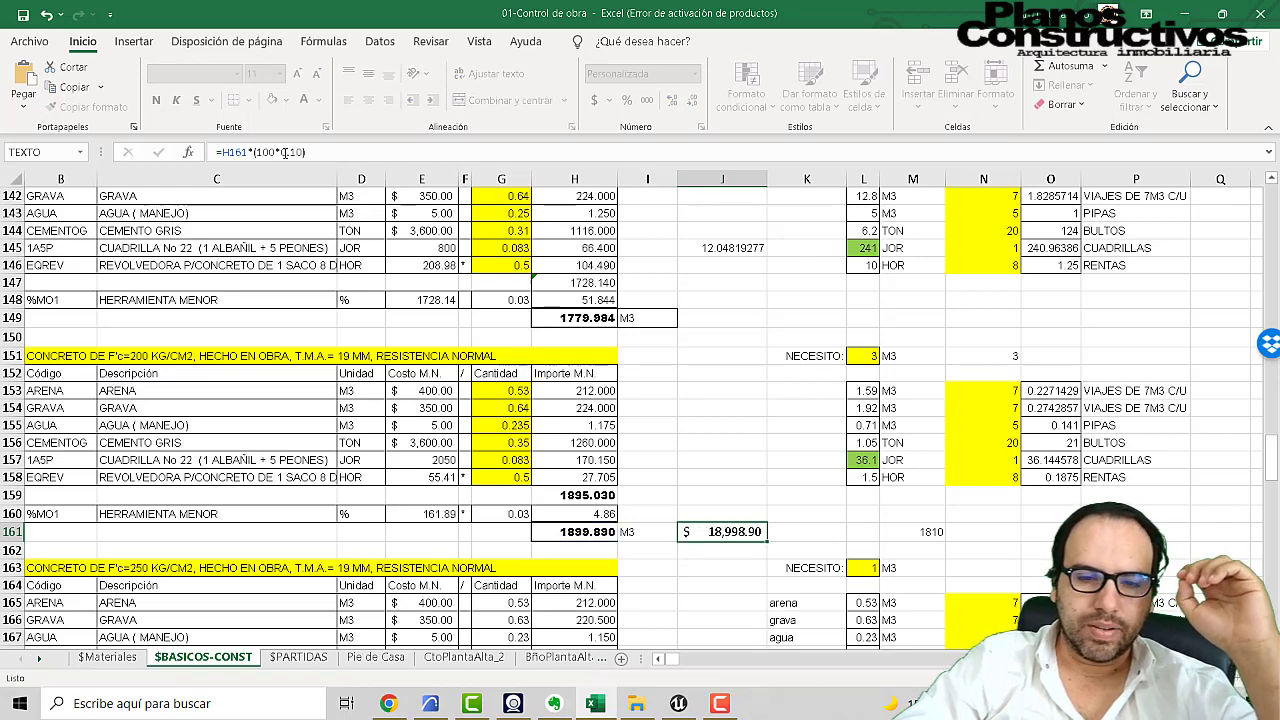
{"action": "left_click", "coordinate": [741, 534]}
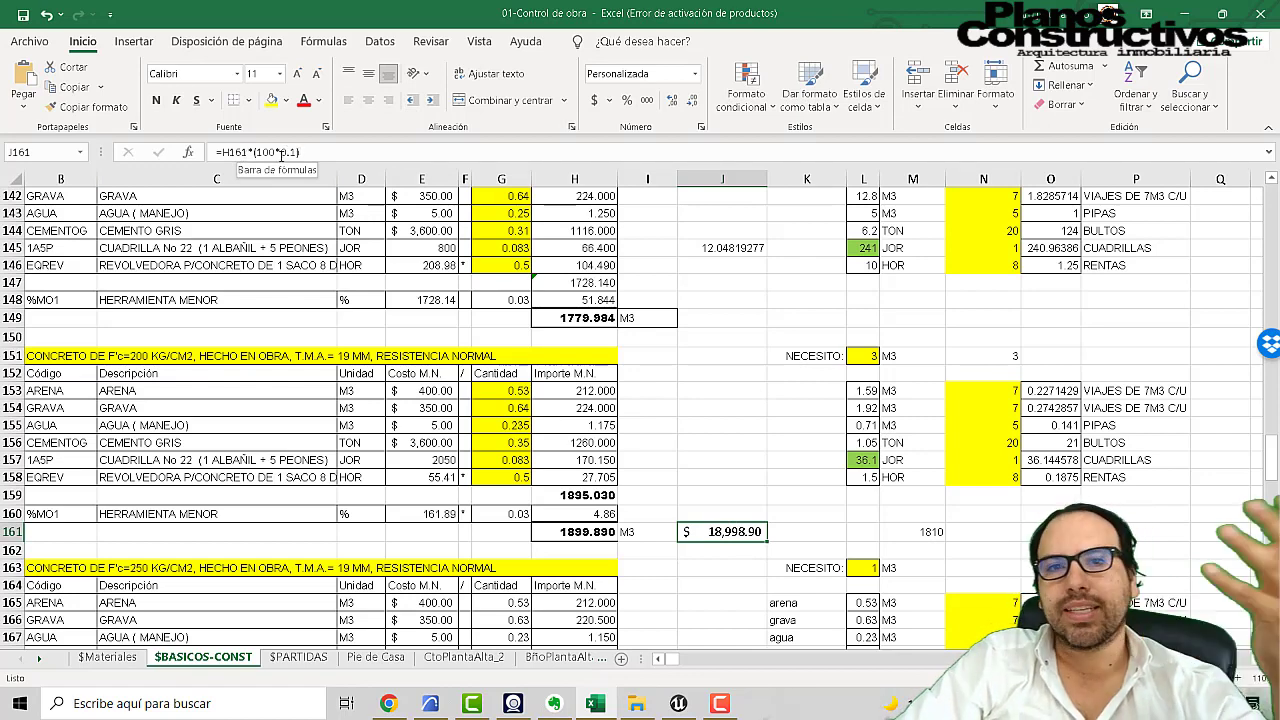
Step: Clear the trial slab cost calculation from cell J161
{"action": "left_click", "coordinate": [812, 516]}
{"action": "left_click", "coordinate": [739, 527]}
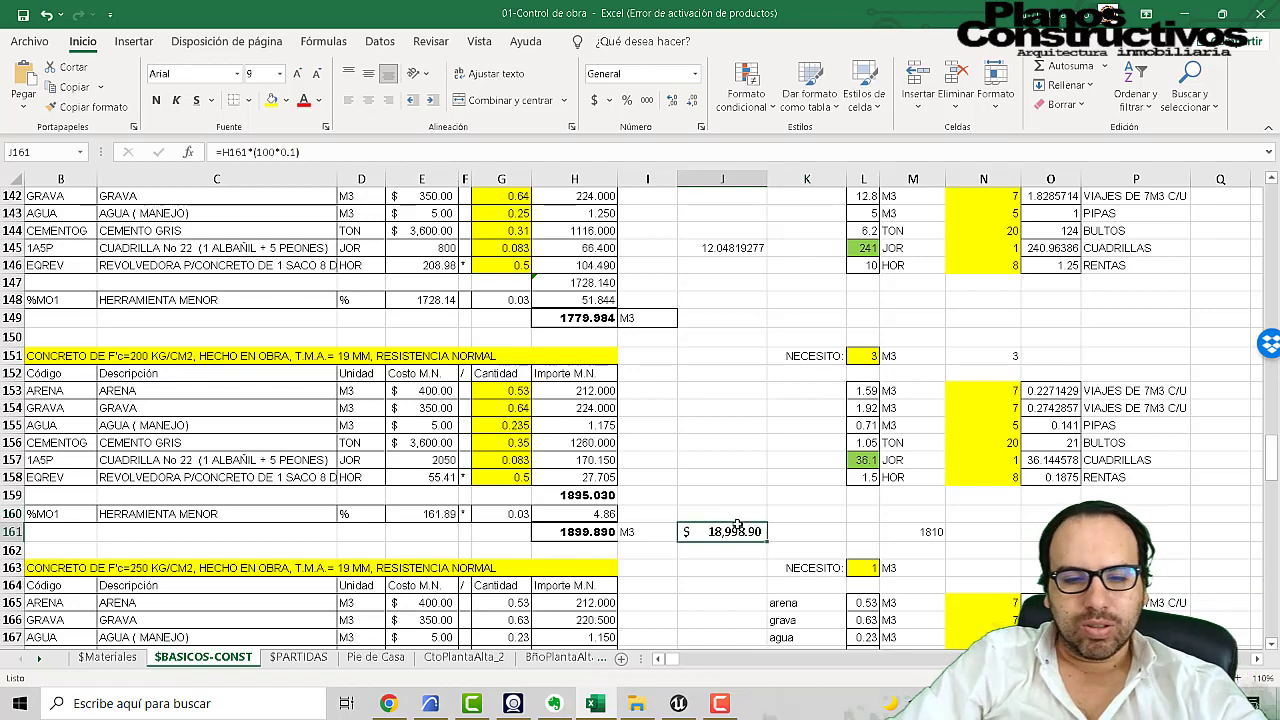
{"action": "key", "text": "Delete"}
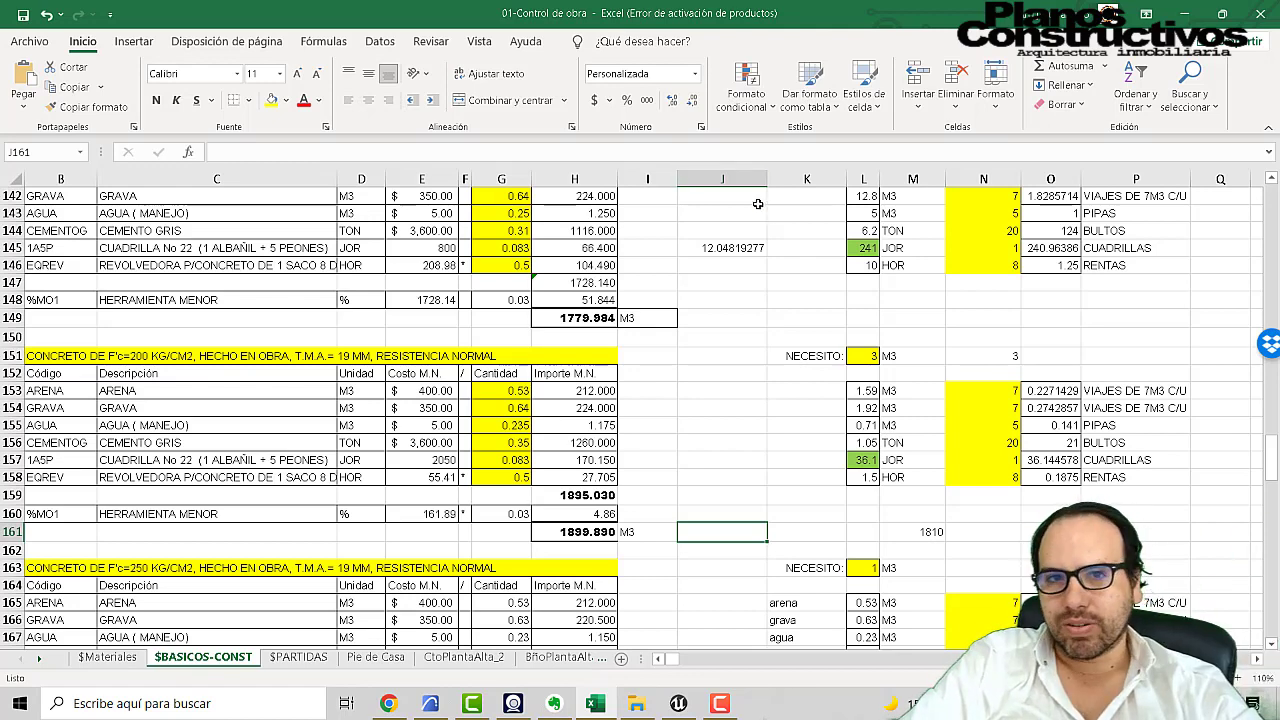
Step: Review the materials that make up the f'c=200 kg/cm2 concrete cost and open the Pie de Casa sheet
{"action": "left_click", "coordinate": [725, 426]}
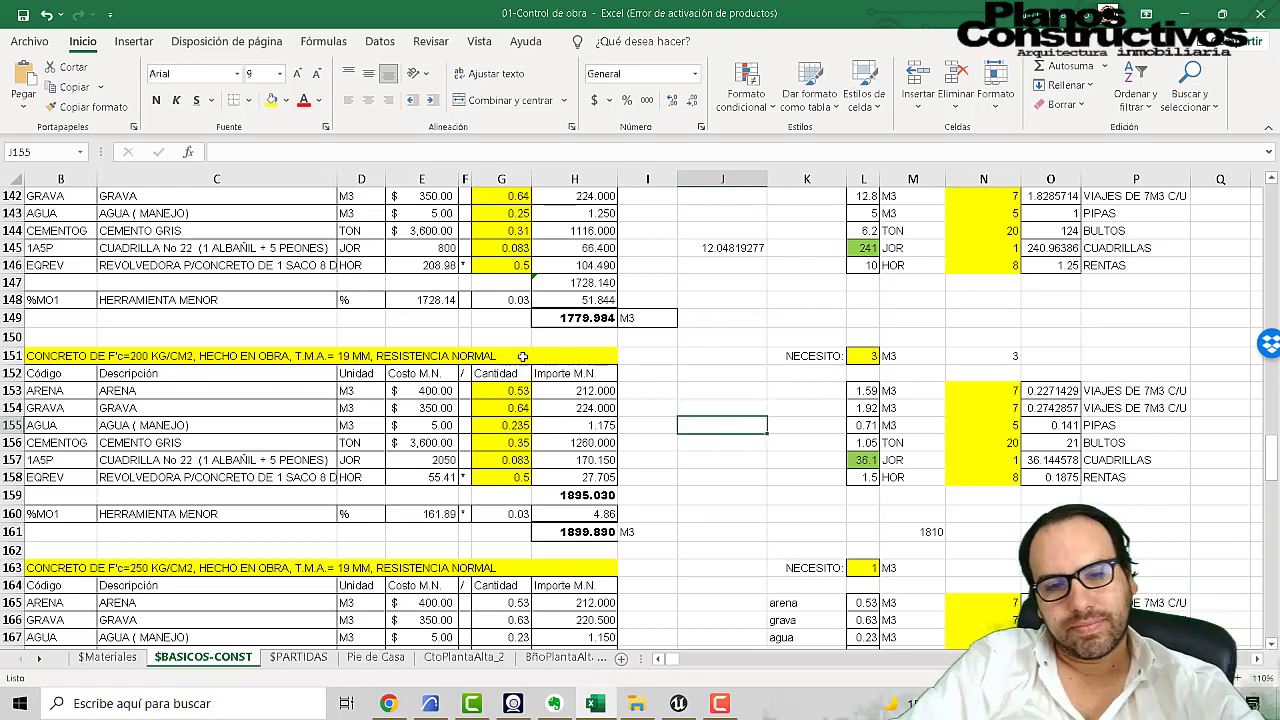
{"action": "left_click", "coordinate": [117, 390]}
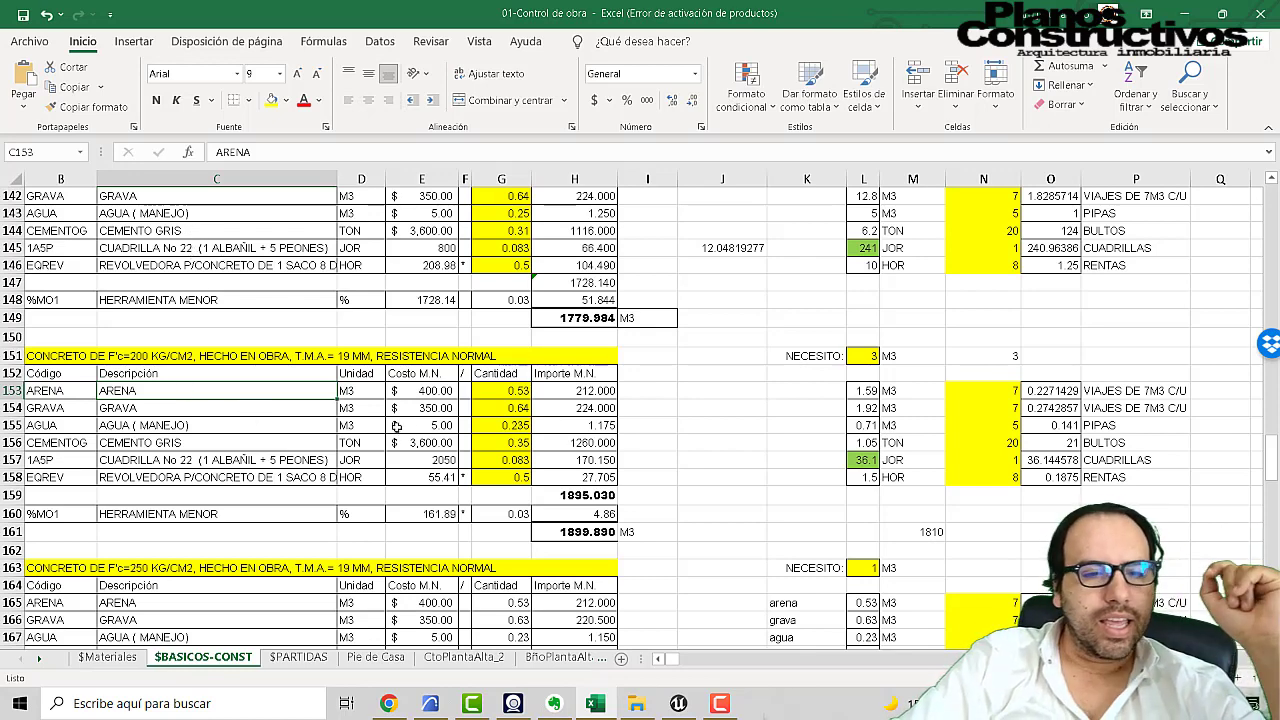
{"action": "left_click", "coordinate": [680, 352]}
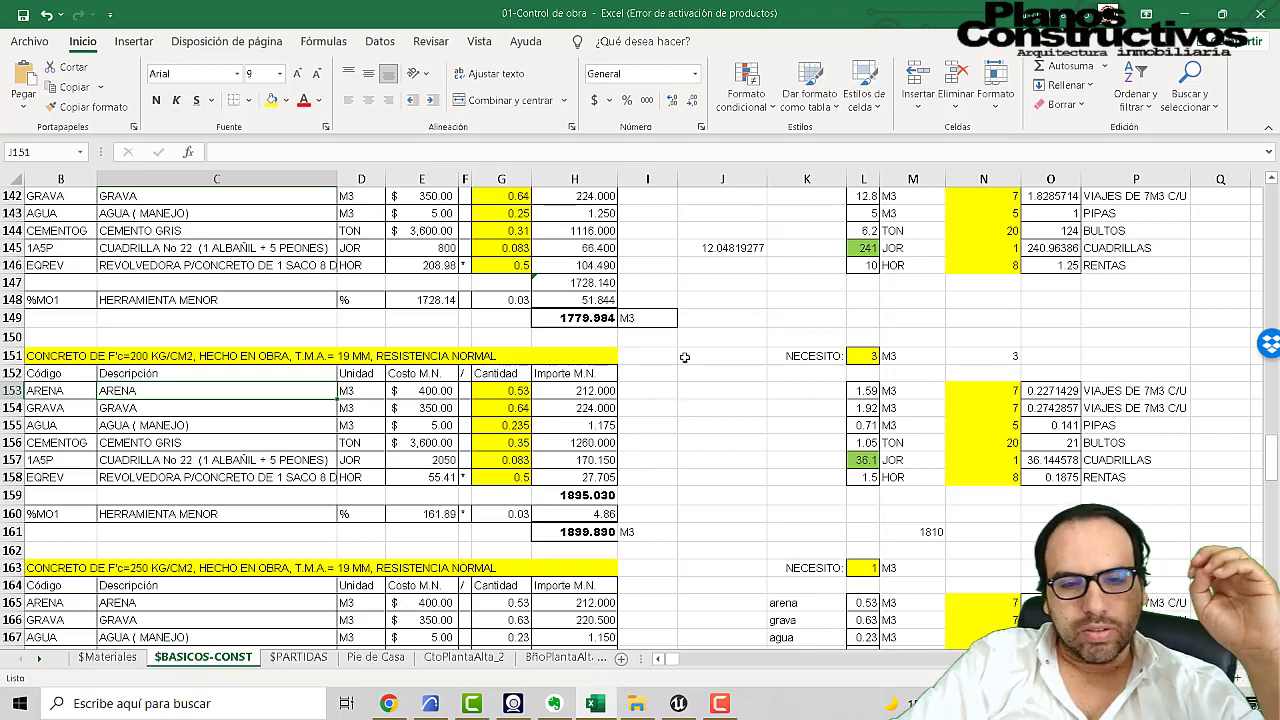
{"action": "scroll", "coordinate": [573, 440], "scroll_direction": "down", "scroll_amount": 2}
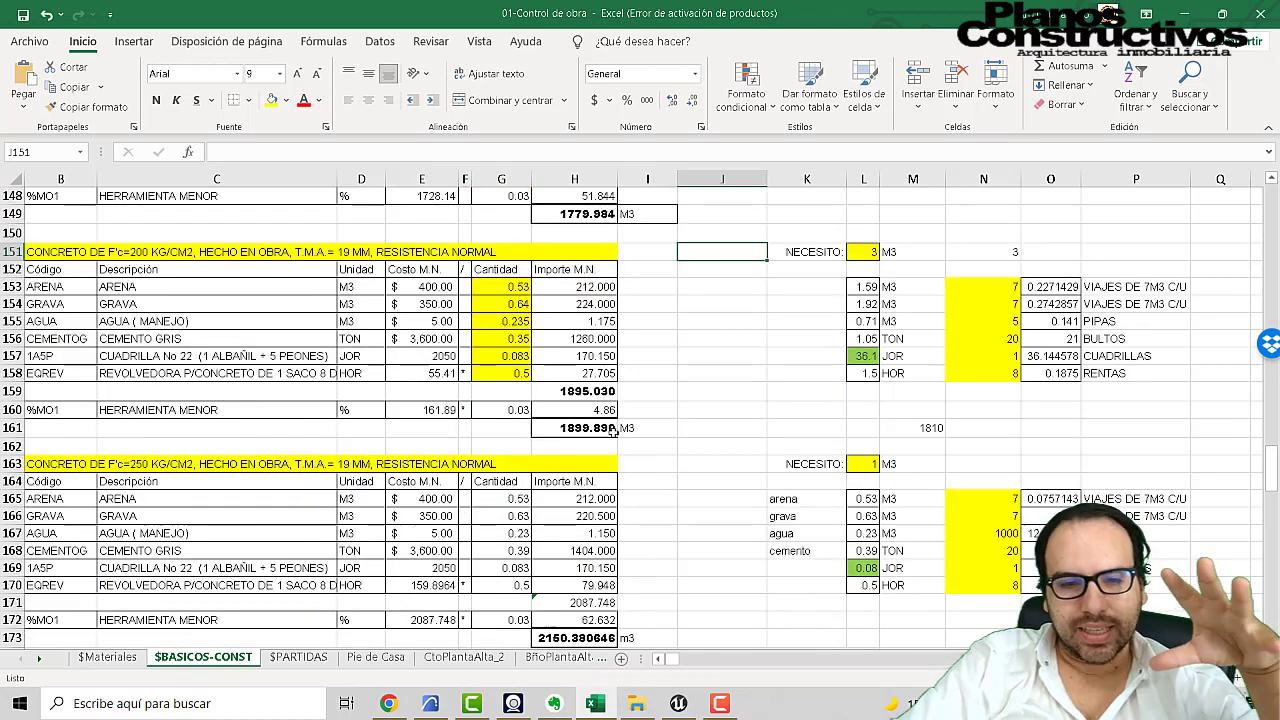
{"action": "left_click", "coordinate": [370, 661]}
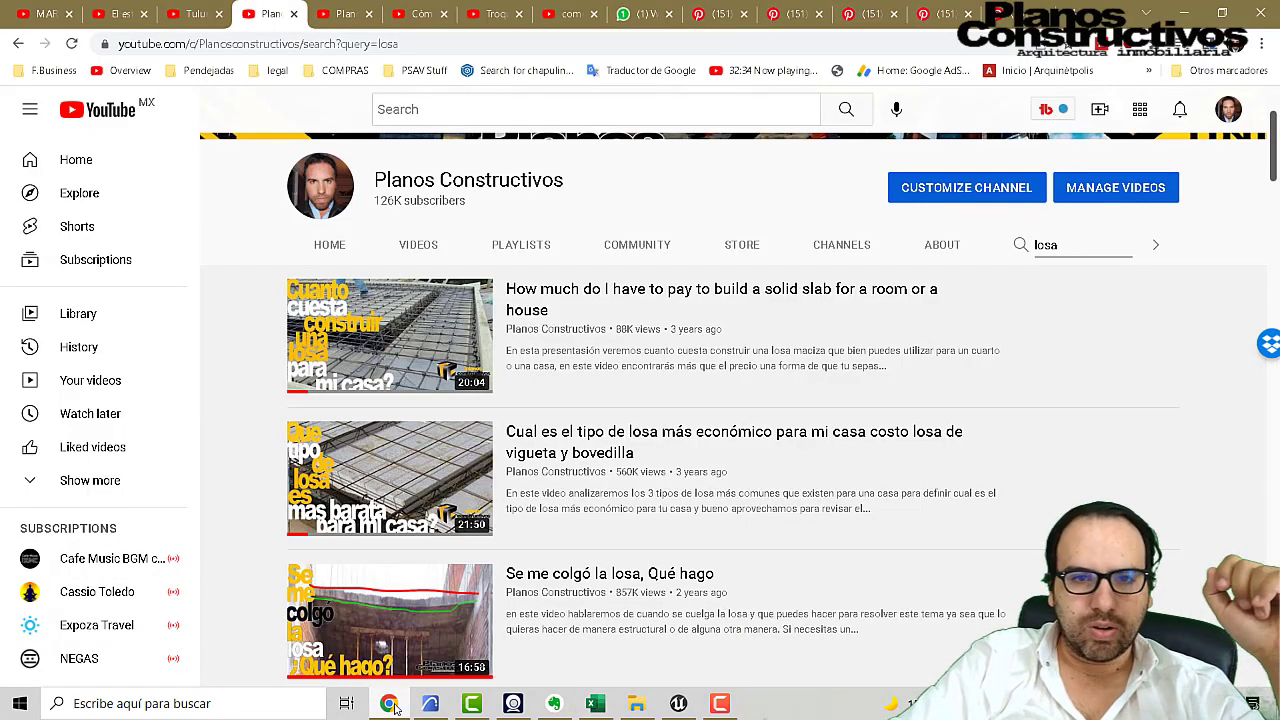
Step: Switch to Chrome, search the Planos Constructivos YouTube channel for "pie de casa", and open the video about building a pie de casa
{"action": "left_click", "coordinate": [390, 703]}
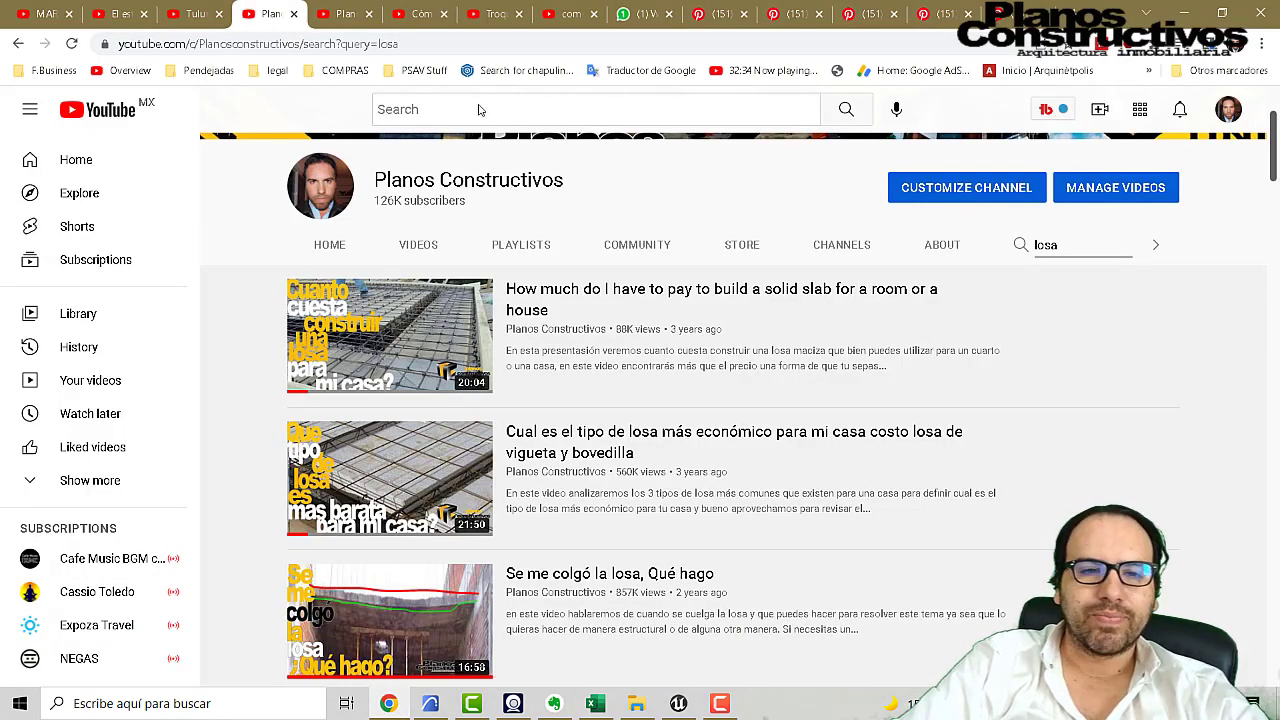
{"action": "left_click", "coordinate": [1074, 241]}
{"action": "double_click", "coordinate": [1074, 241]}
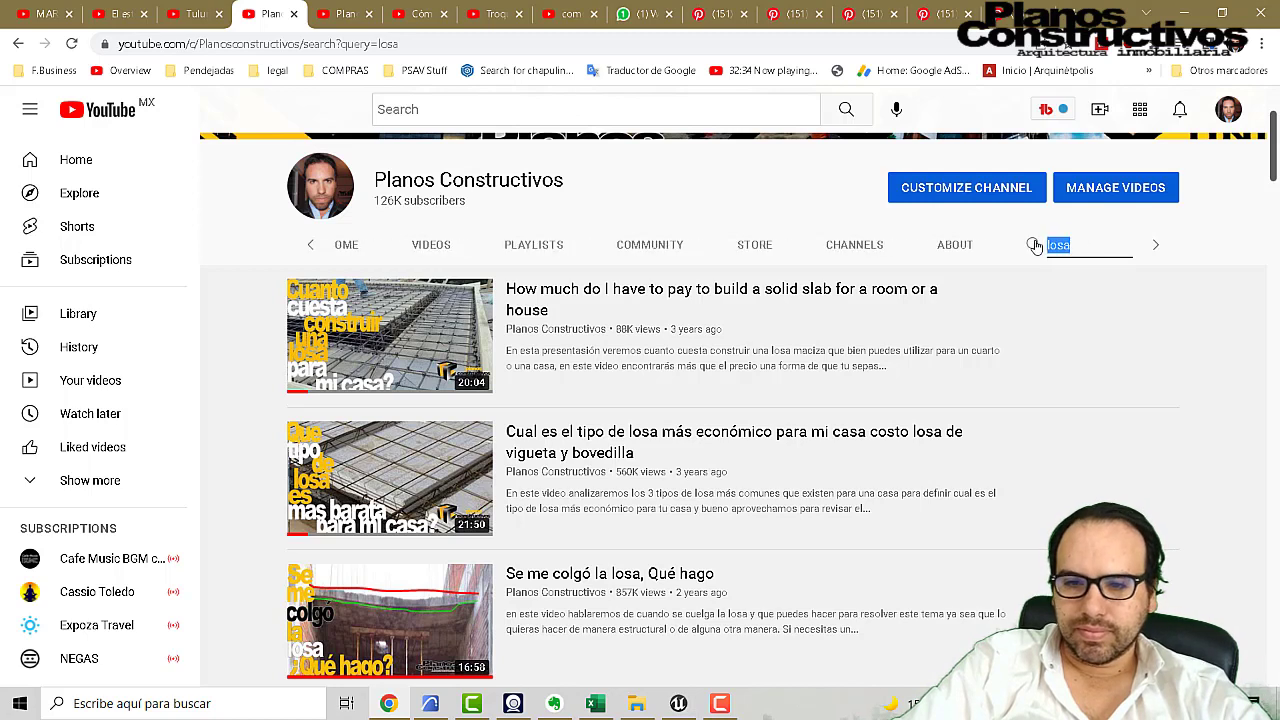
{"action": "type", "text": "p"}
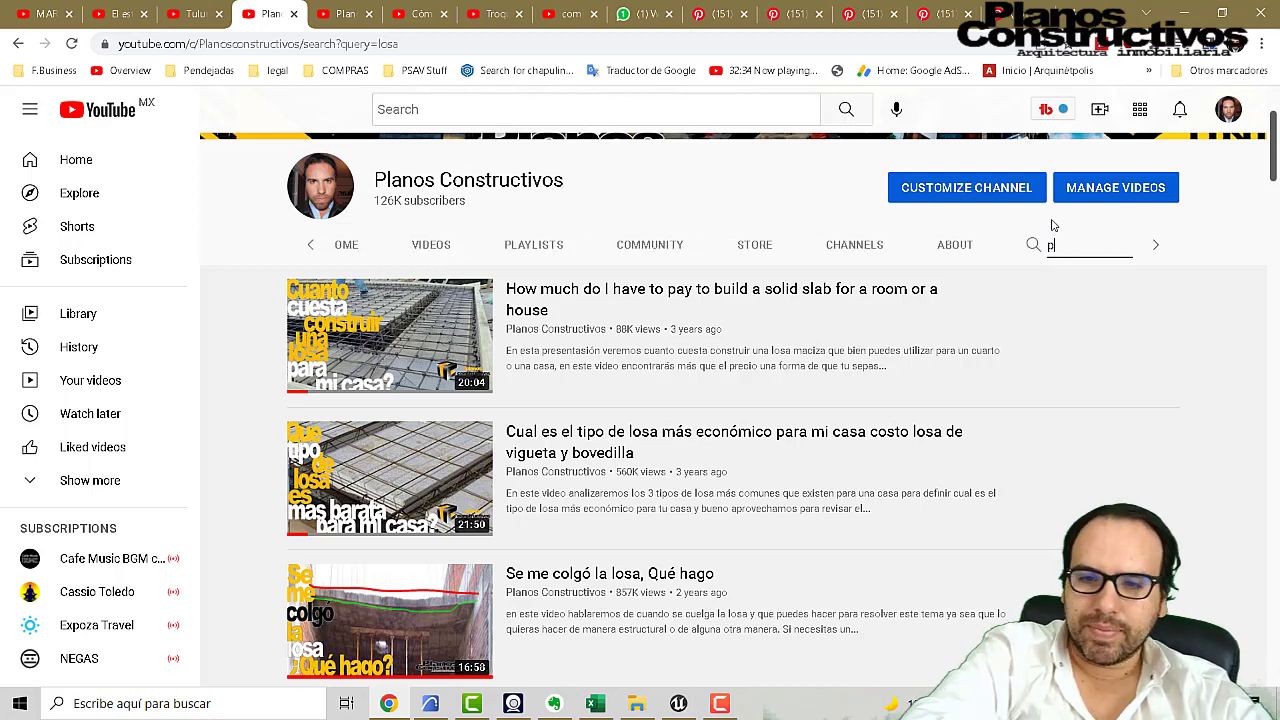
{"action": "type", "text": "ie"}
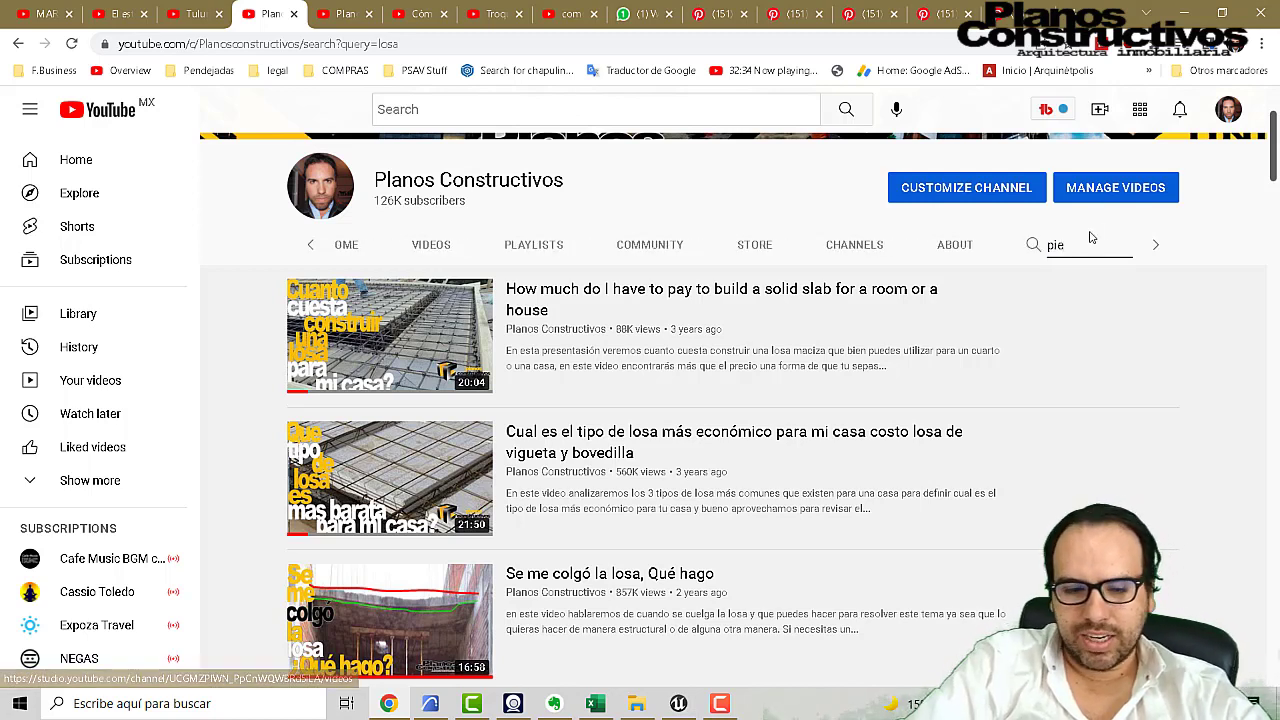
{"action": "mouse_move", "coordinate": [1078, 222]}
{"action": "left_mouse_down"}
{"action": "mouse_move", "coordinate": [1183, 268]}
{"action": "mouse_move", "coordinate": [1125, 243]}
{"action": "left_mouse_up"}
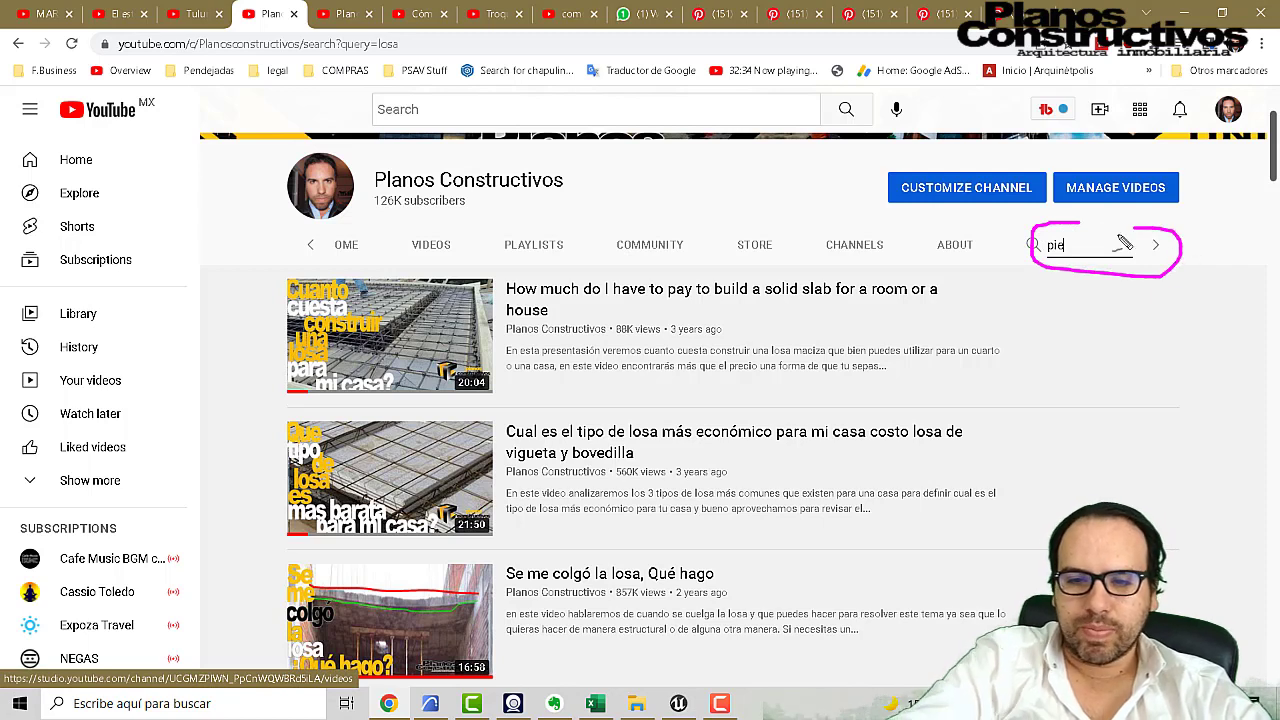
{"action": "key", "text": "Escape"}
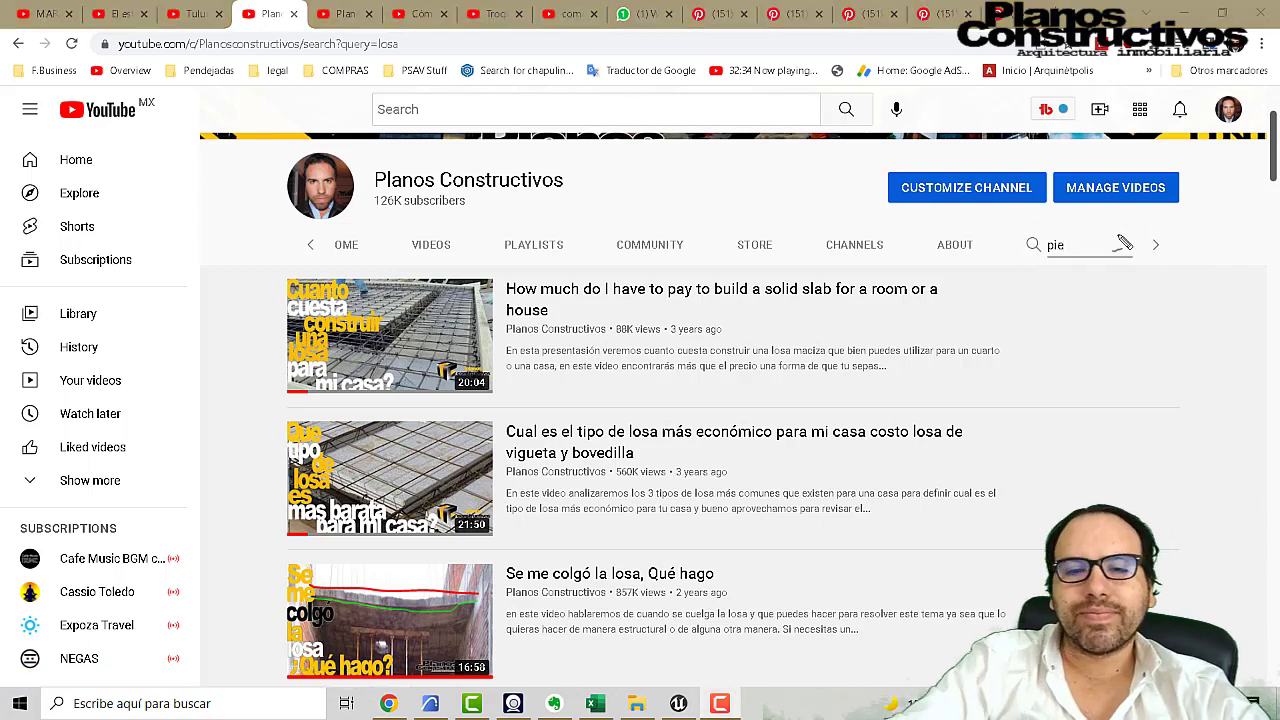
{"action": "type", "text": "de casa"}
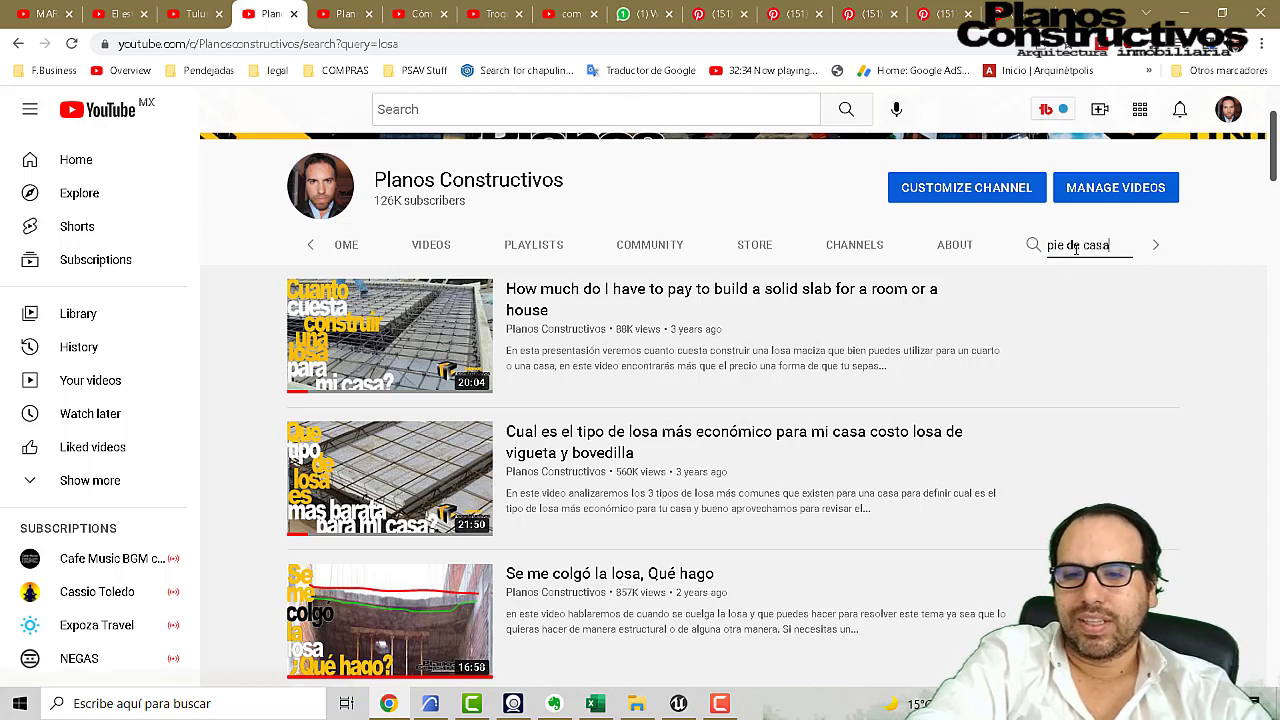
{"action": "key", "text": "Return"}
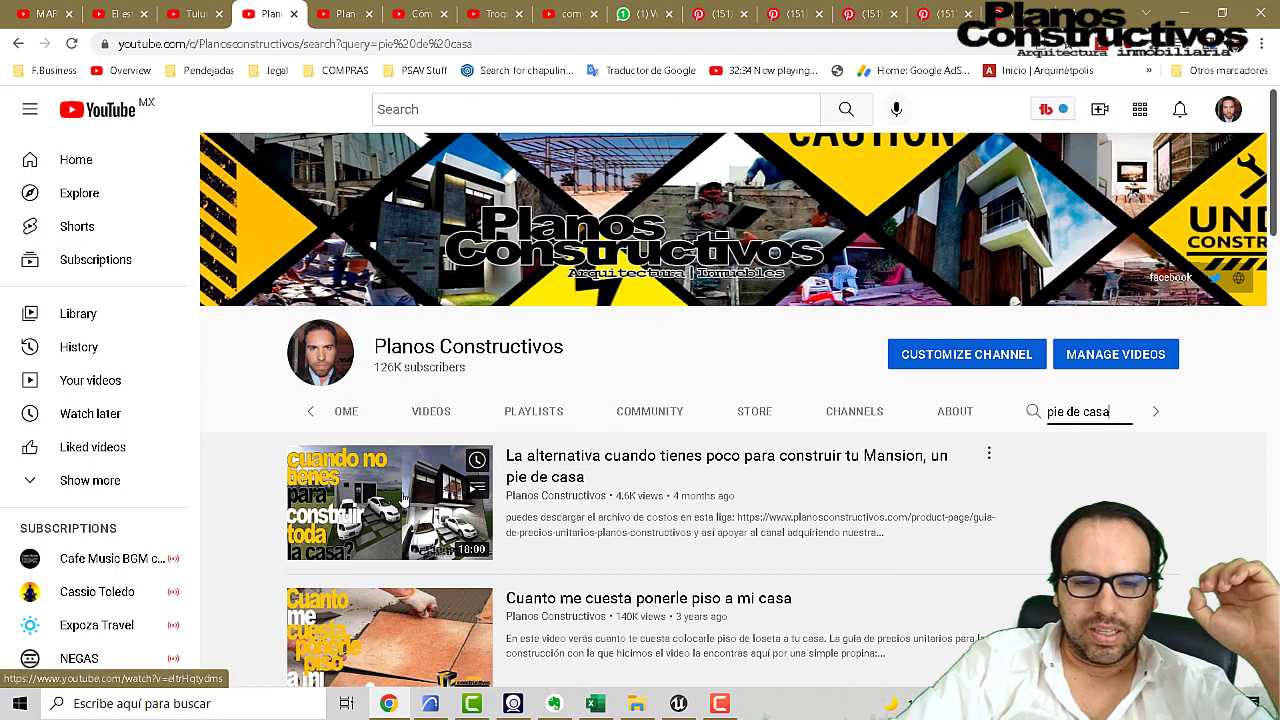
{"action": "left_click", "coordinate": [431, 490]}
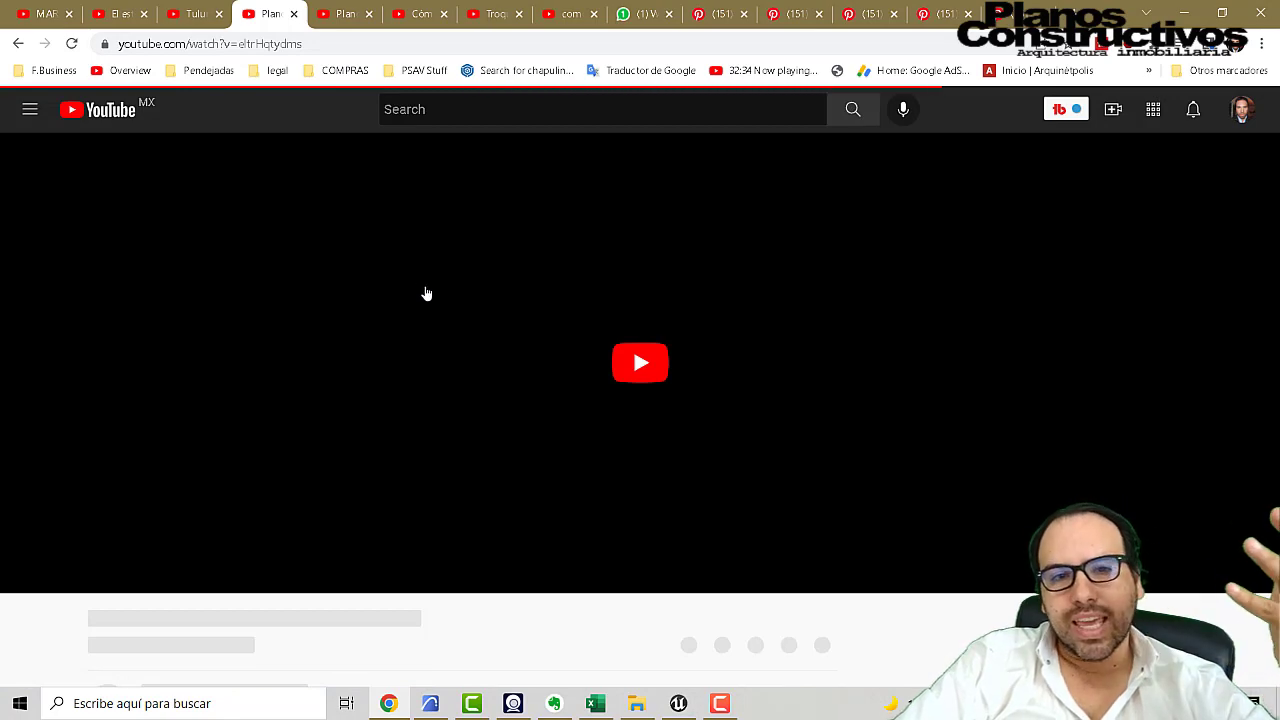
Step: Bring up the open video "Cómo construir una casa en partes" and play it with the sound muted
{"action": "left_click", "coordinate": [343, 12]}
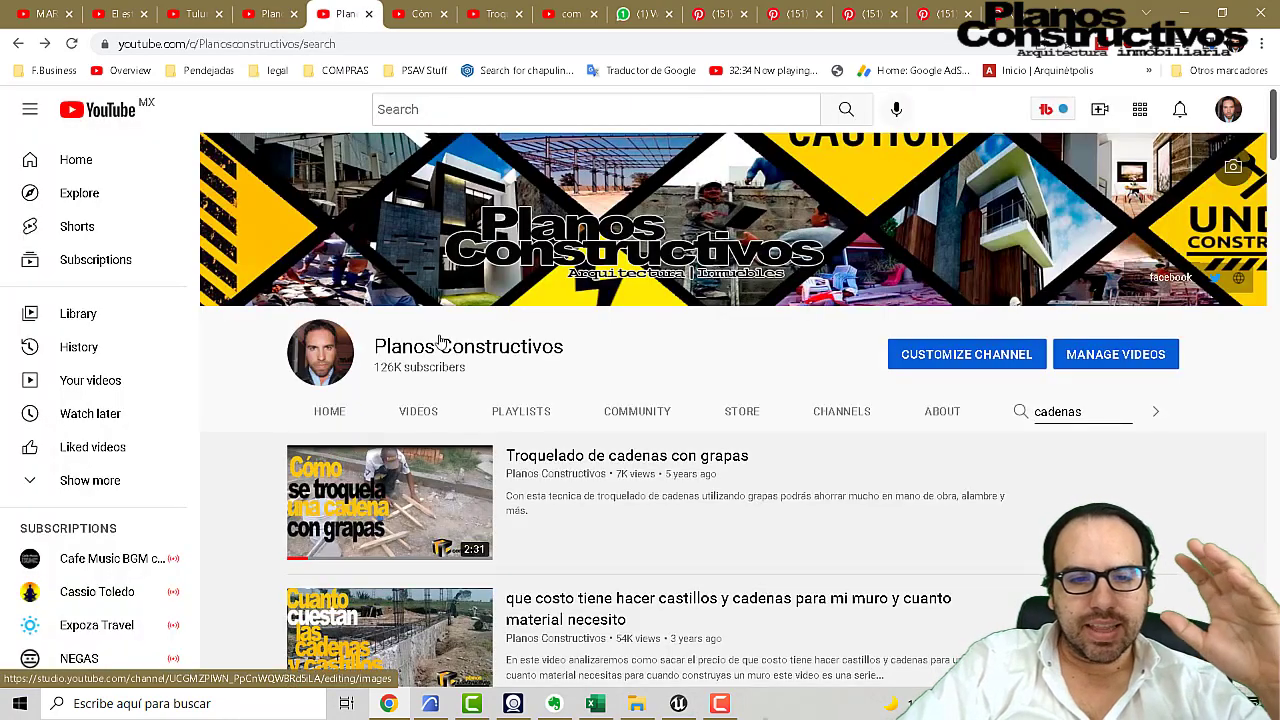
{"action": "left_click", "coordinate": [420, 16]}
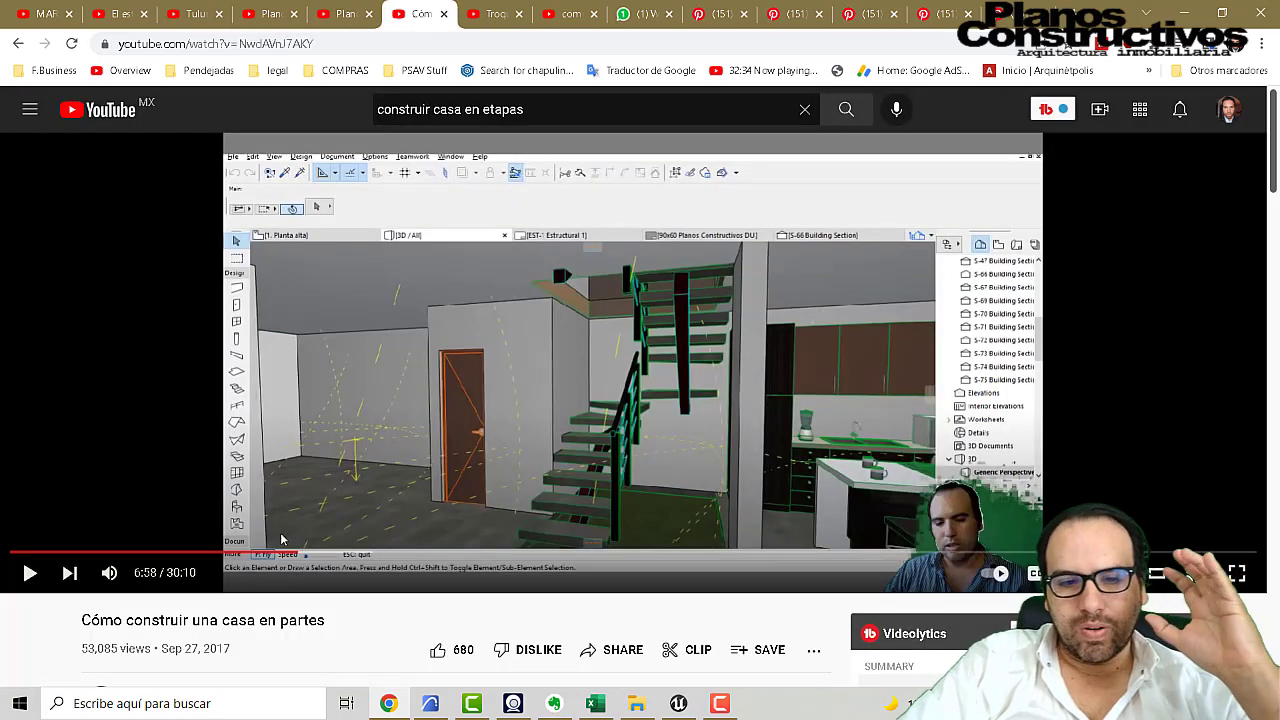
{"action": "left_click", "coordinate": [110, 577]}
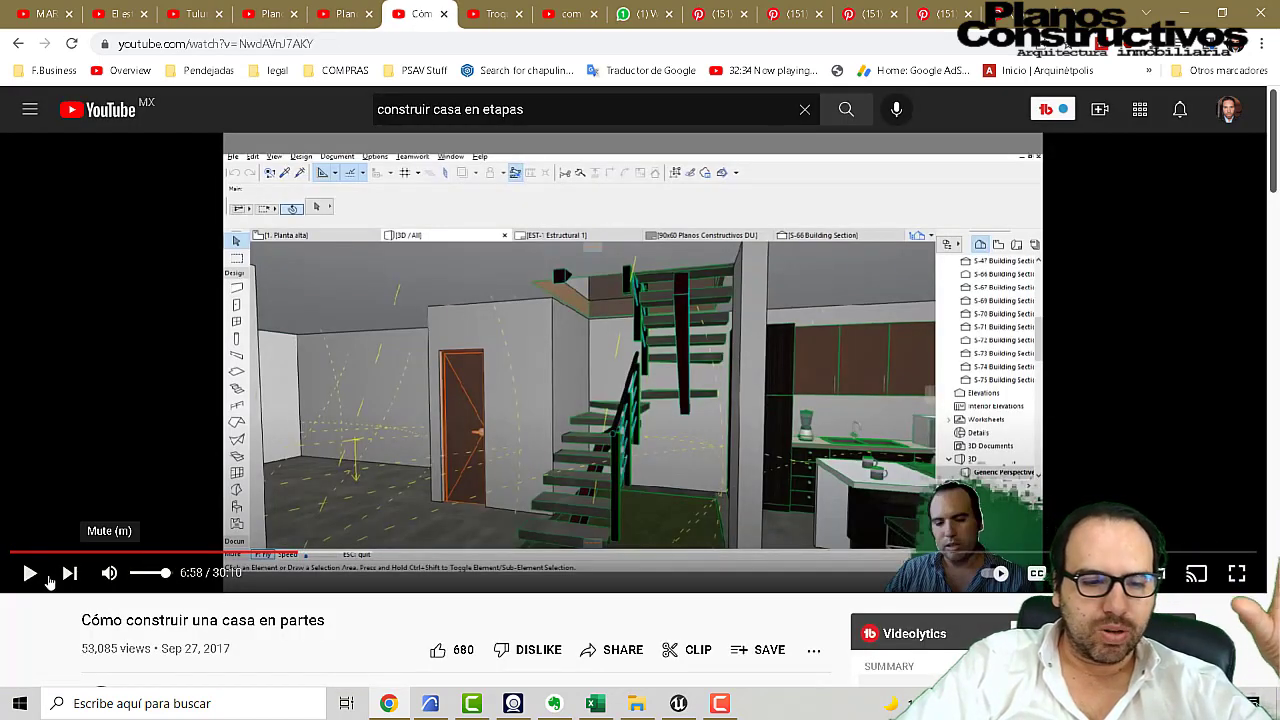
{"action": "left_click", "coordinate": [30, 573]}
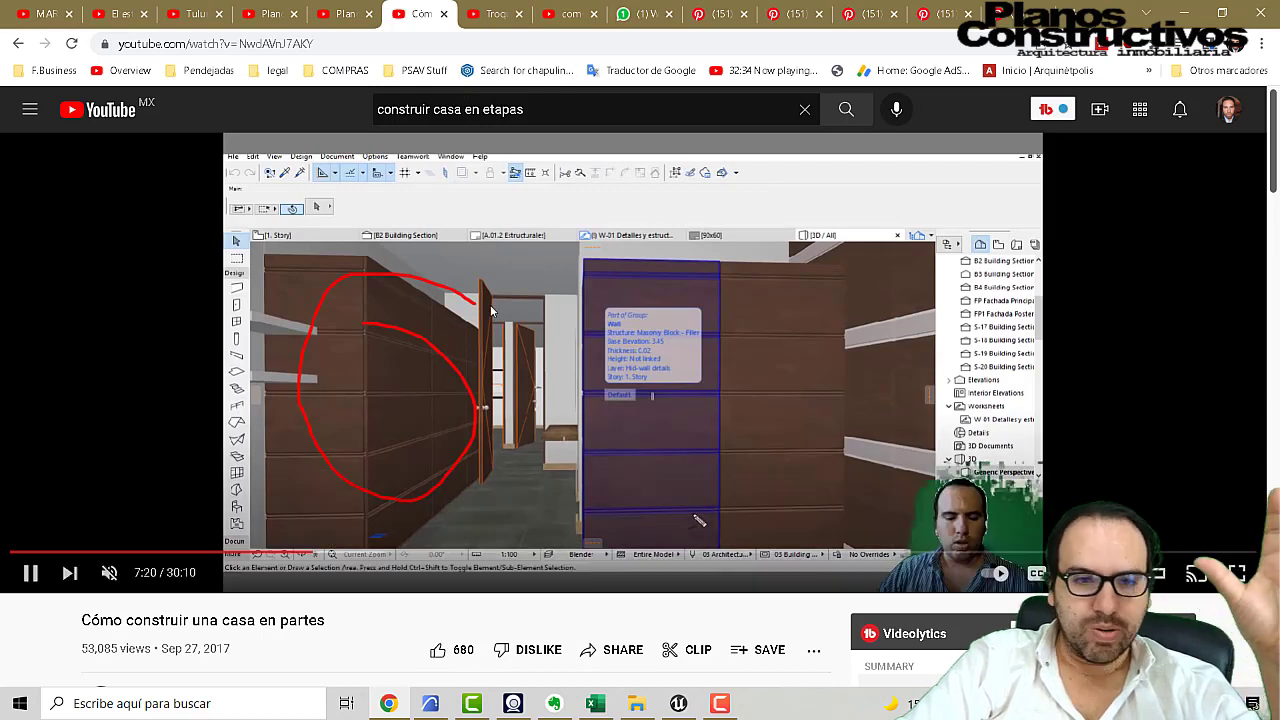
Step: Return to the Pie de Casa sheet in Excel and review its work items, unit prices, quantities and amounts down to the floor tiling
{"action": "mouse_move", "coordinate": [469, 543]}
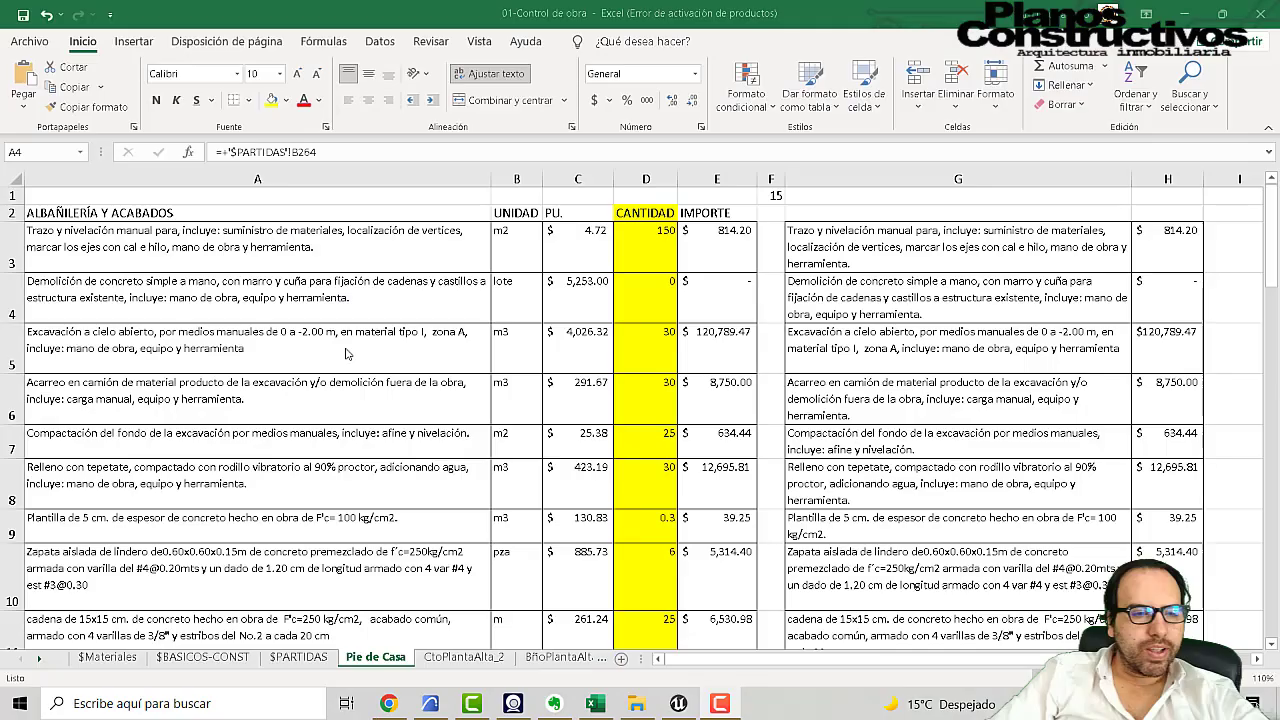
{"action": "scroll", "coordinate": [377, 388], "scroll_direction": "down", "scroll_amount": 3}
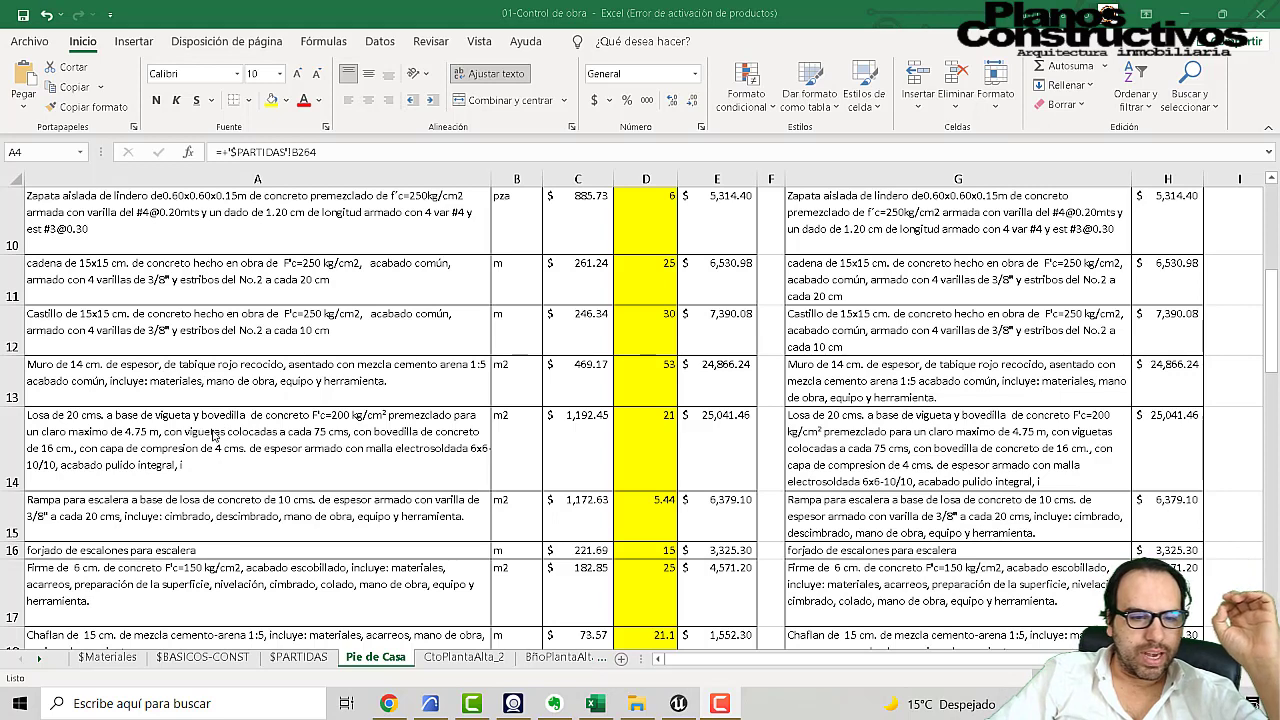
{"action": "scroll", "coordinate": [195, 430], "scroll_direction": "down", "scroll_amount": 1}
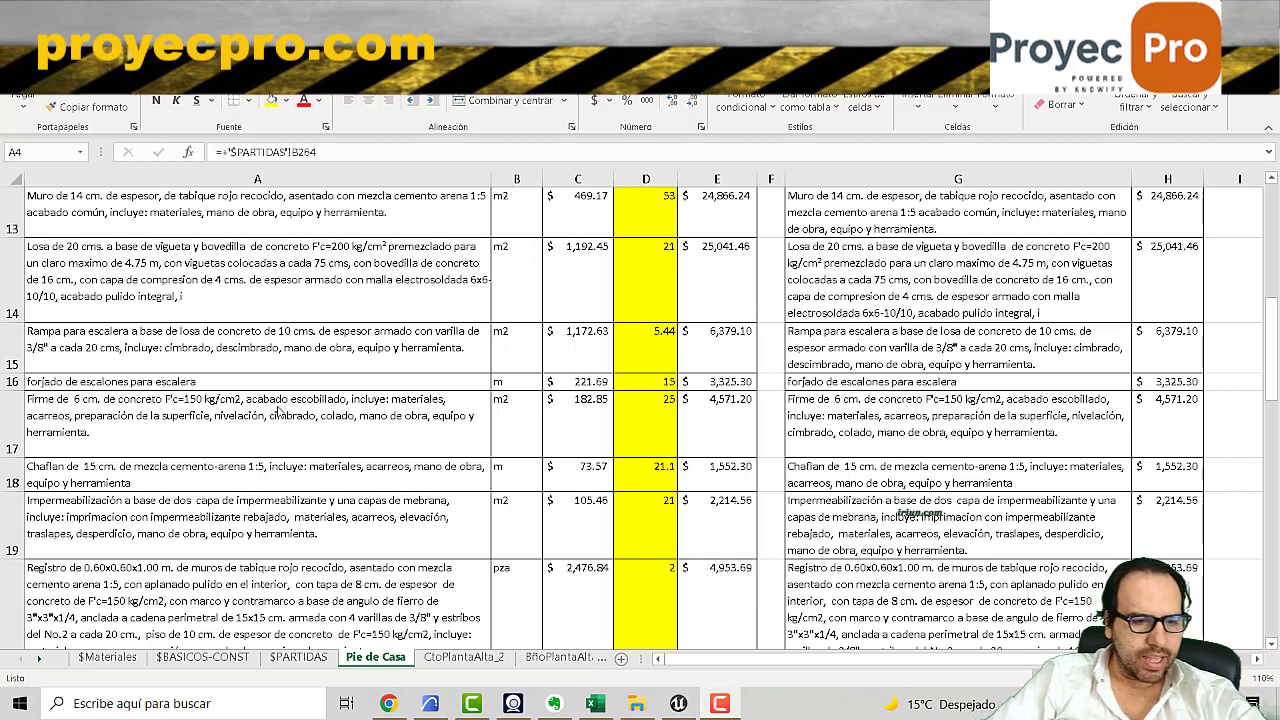
{"action": "scroll", "coordinate": [280, 410], "scroll_direction": "down", "scroll_amount": 2}
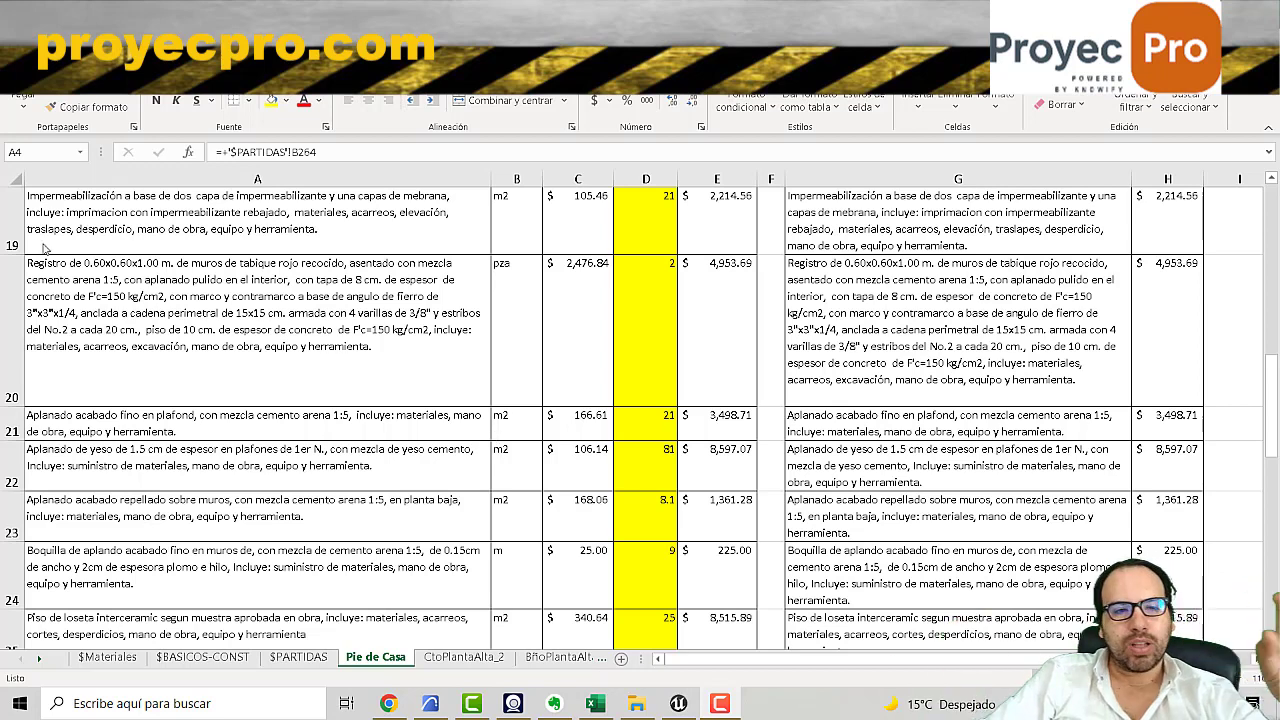
{"action": "scroll", "coordinate": [146, 284], "scroll_direction": "up", "scroll_amount": 2}
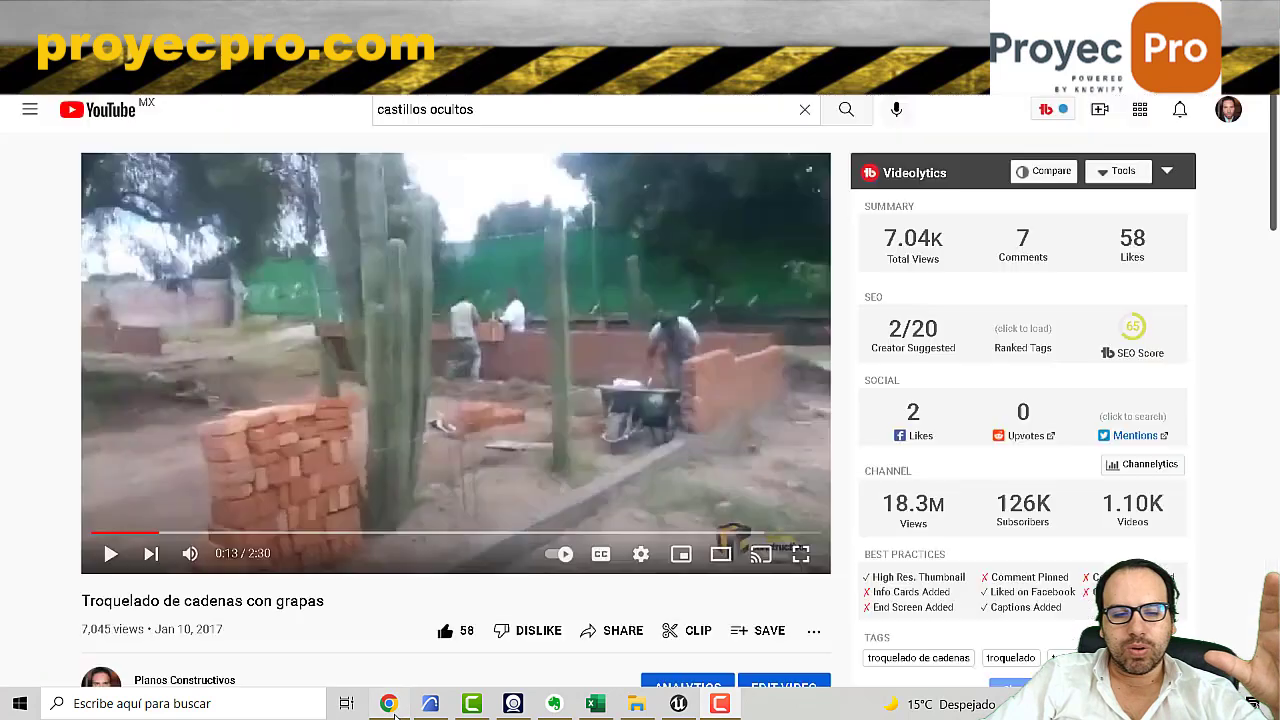
Step: Switch to Chrome and play the open video "Troquelado de cadenas con grapas" with the sound muted, pausing at 0:25
{"action": "left_click", "coordinate": [396, 712]}
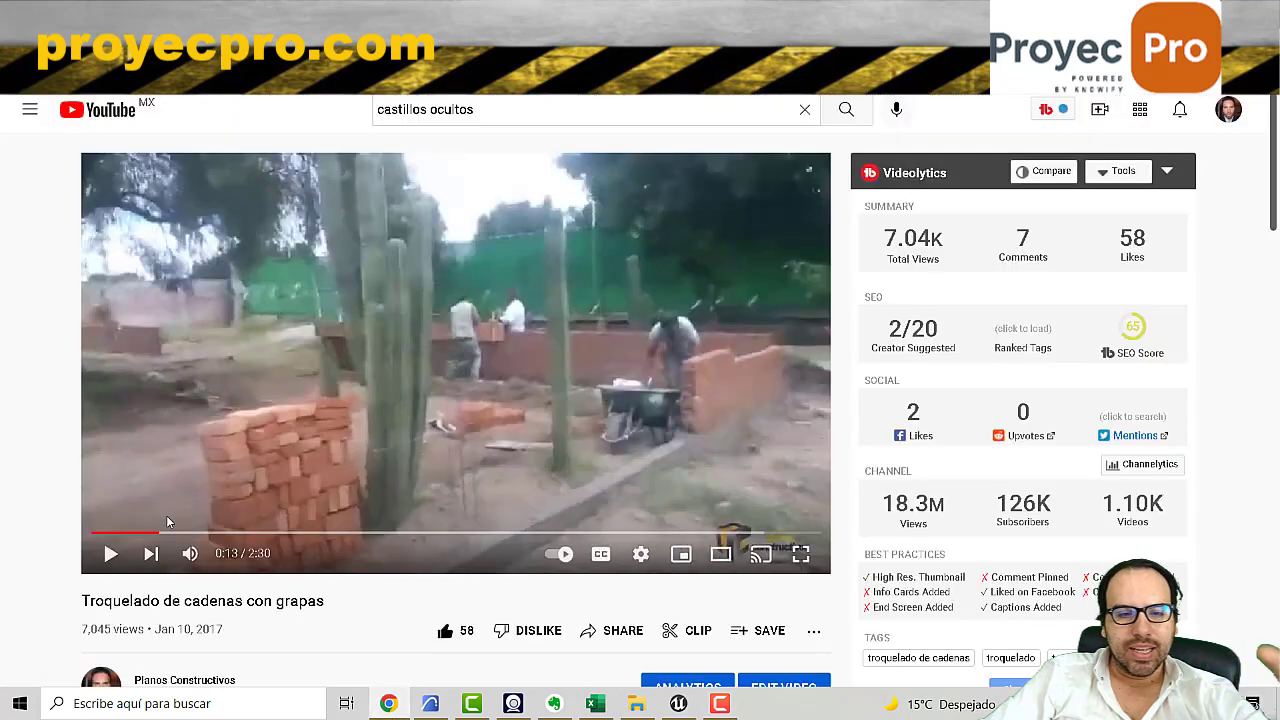
{"action": "left_click", "coordinate": [111, 553]}
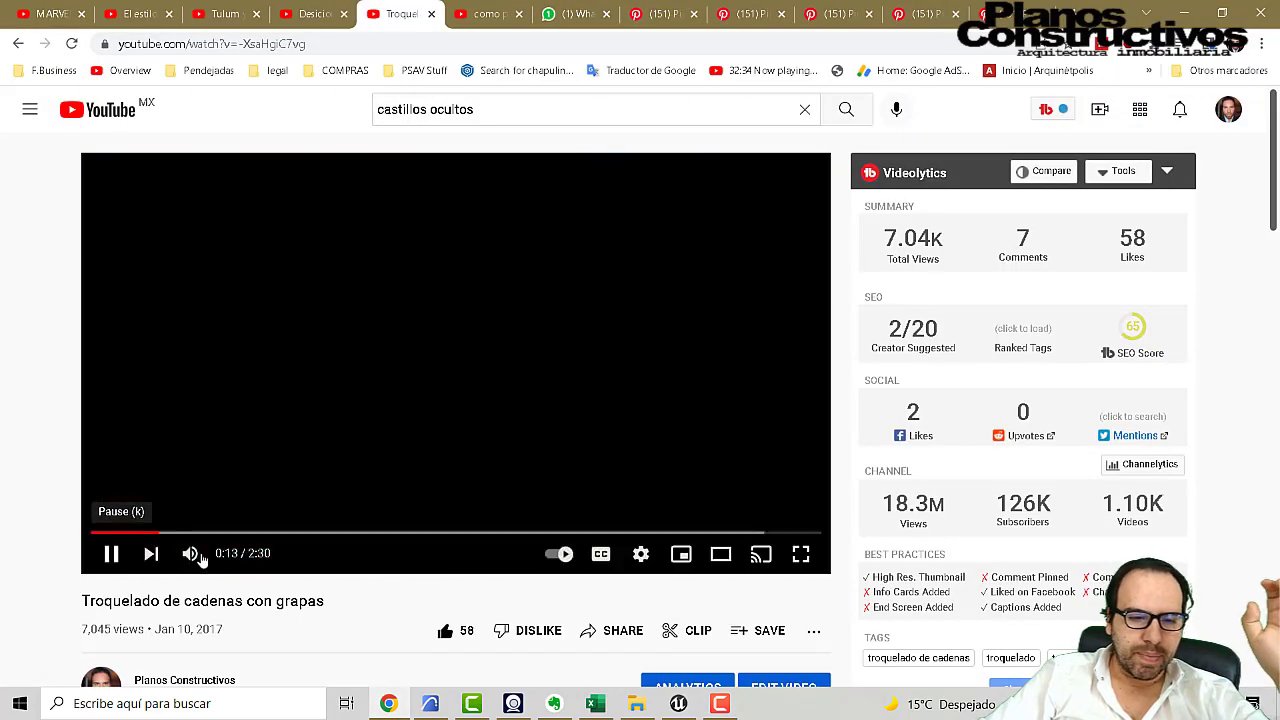
{"action": "left_click", "coordinate": [192, 555]}
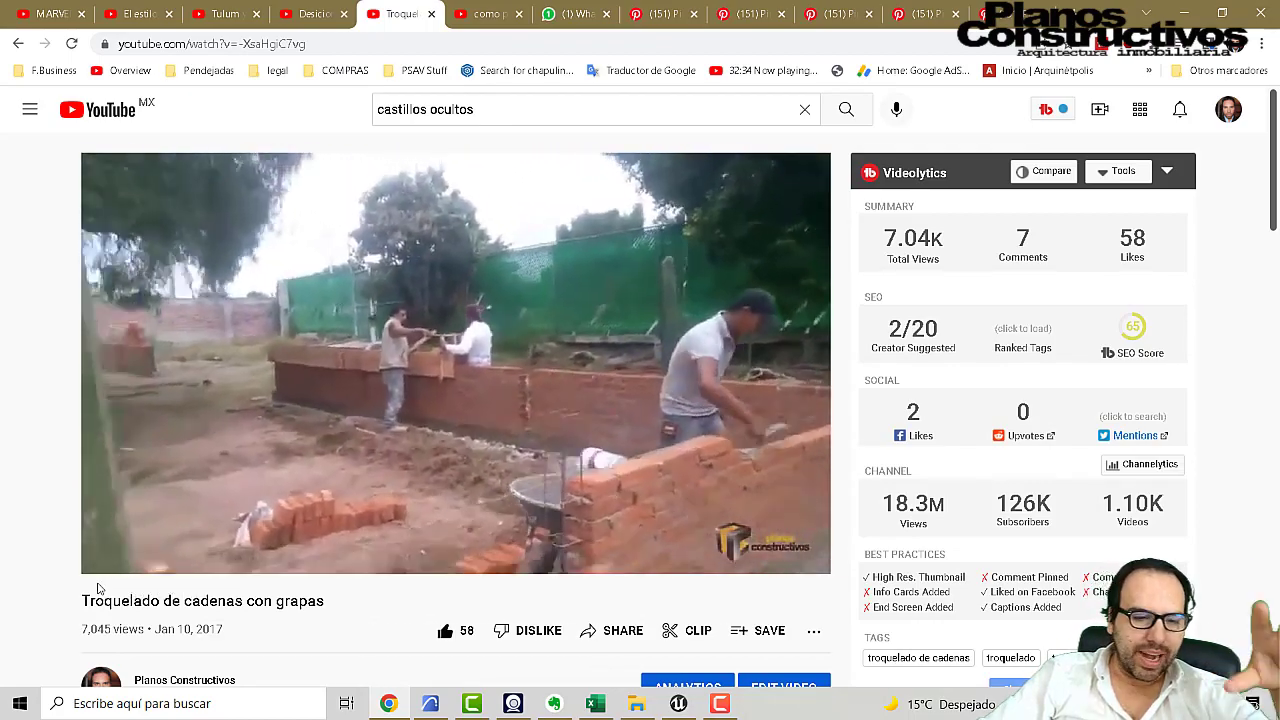
{"action": "left_click", "coordinate": [111, 555]}
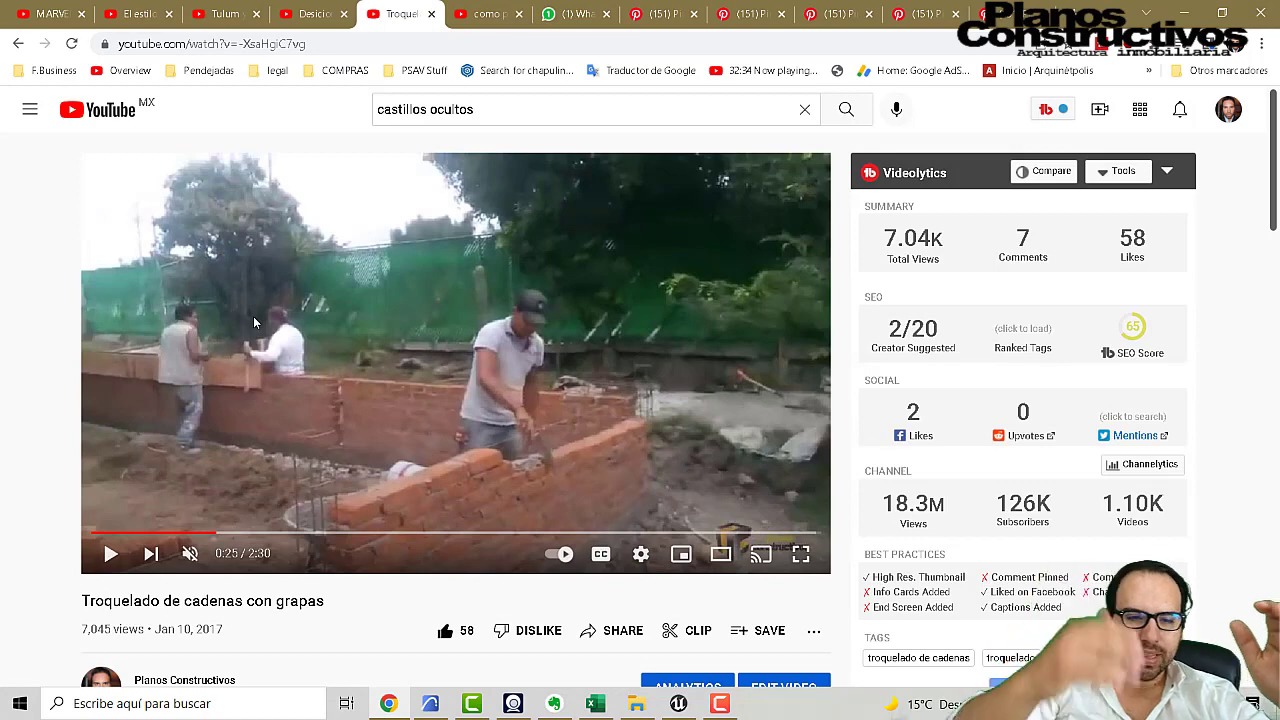
Step: Skip forward through the paused video to the scene of the wooden clamps on the ground and briefly play it from 1:19
{"action": "left_click", "coordinate": [276, 532]}
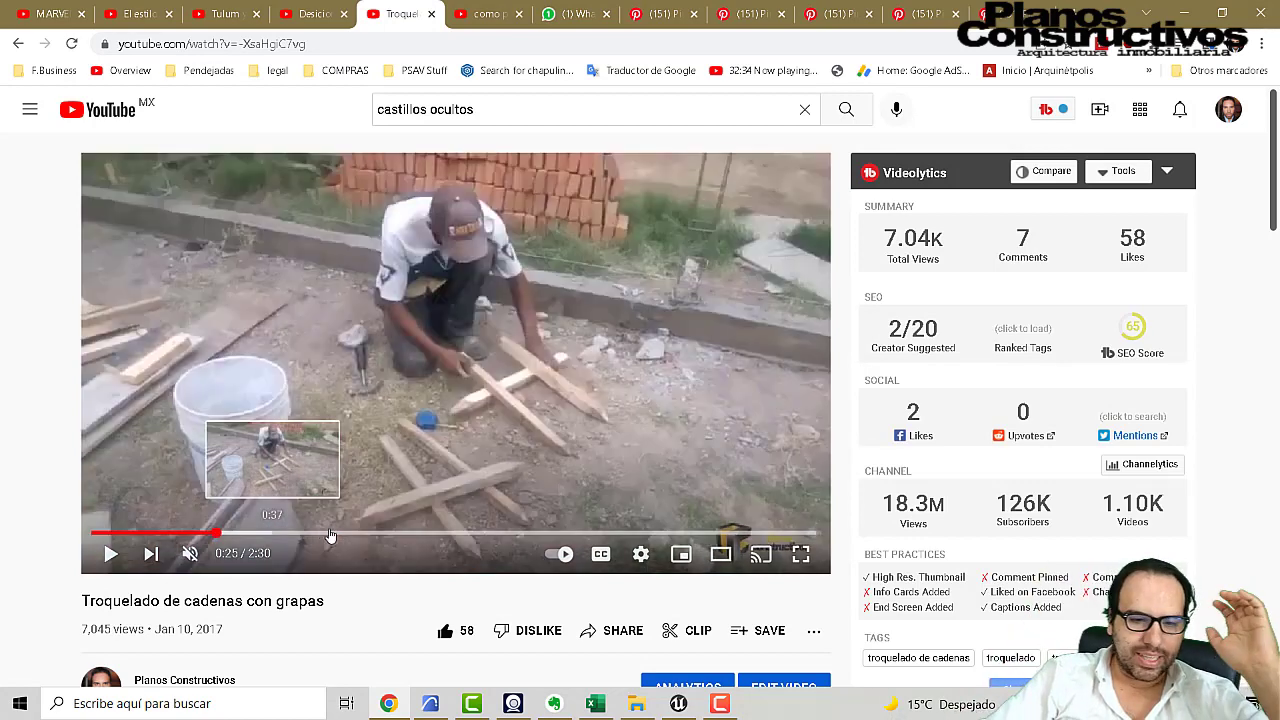
{"action": "left_click", "coordinate": [418, 532]}
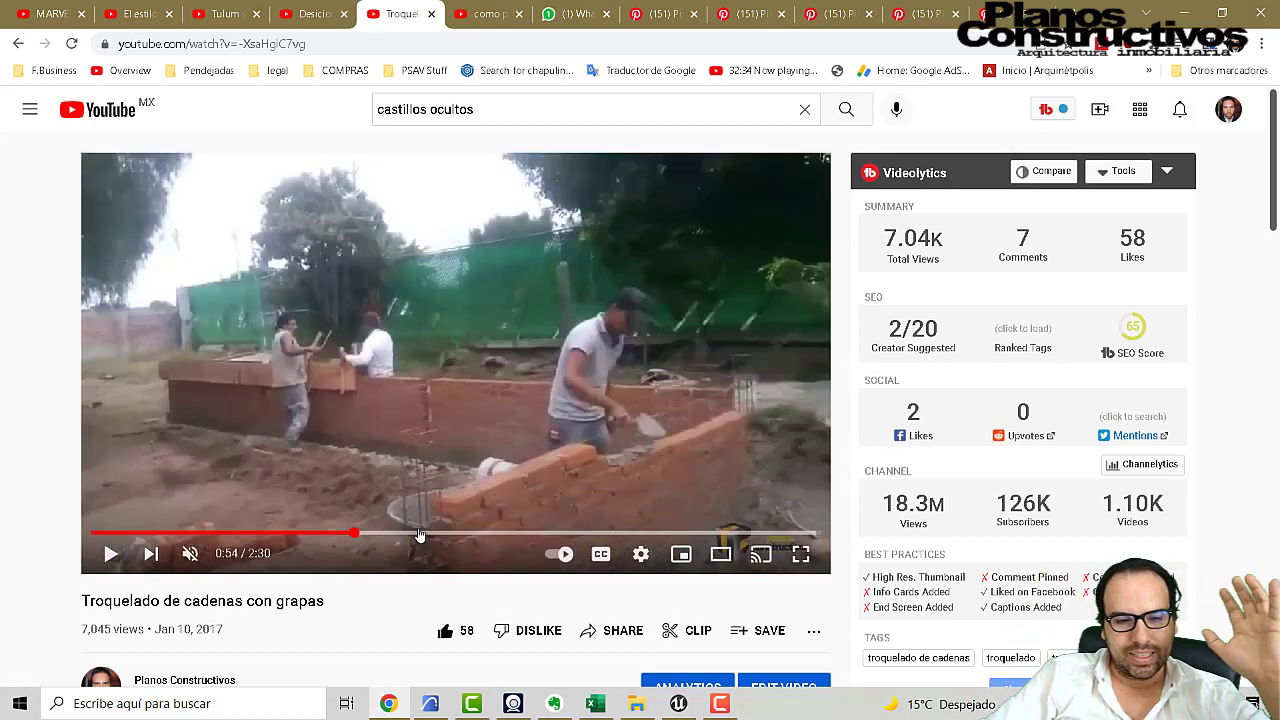
{"action": "left_click", "coordinate": [466, 532]}
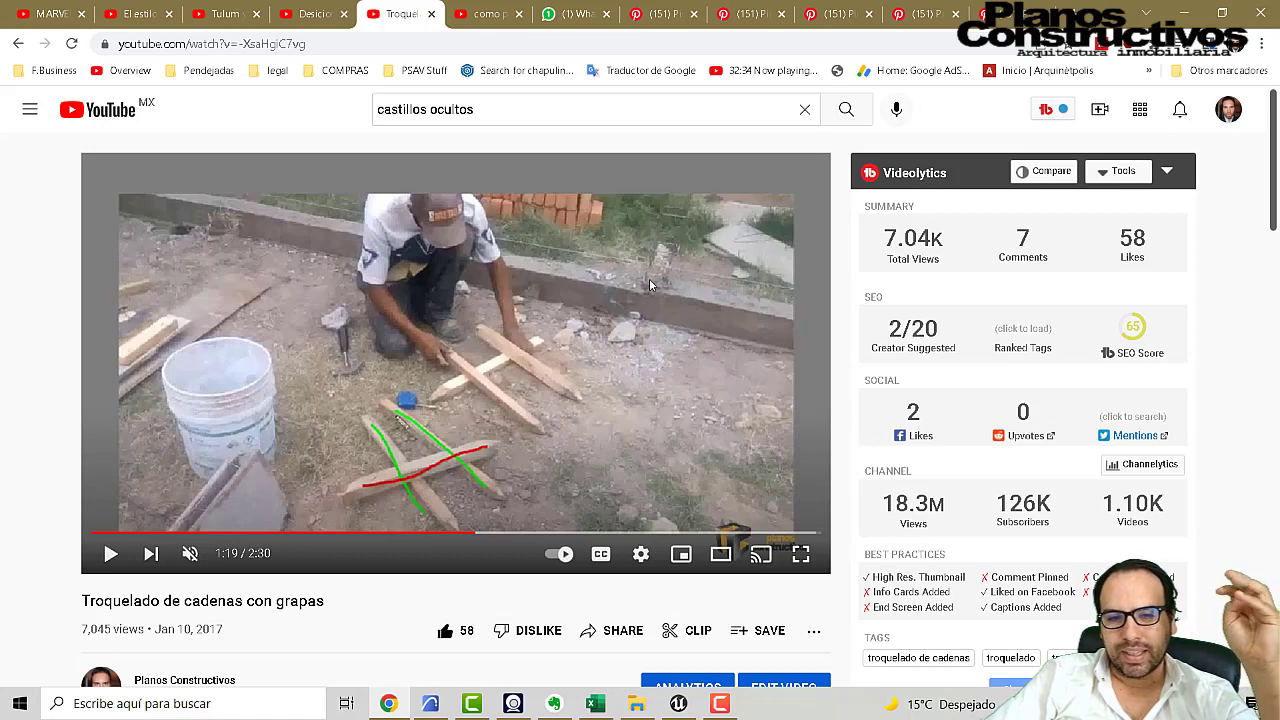
{"action": "left_click", "coordinate": [111, 553]}
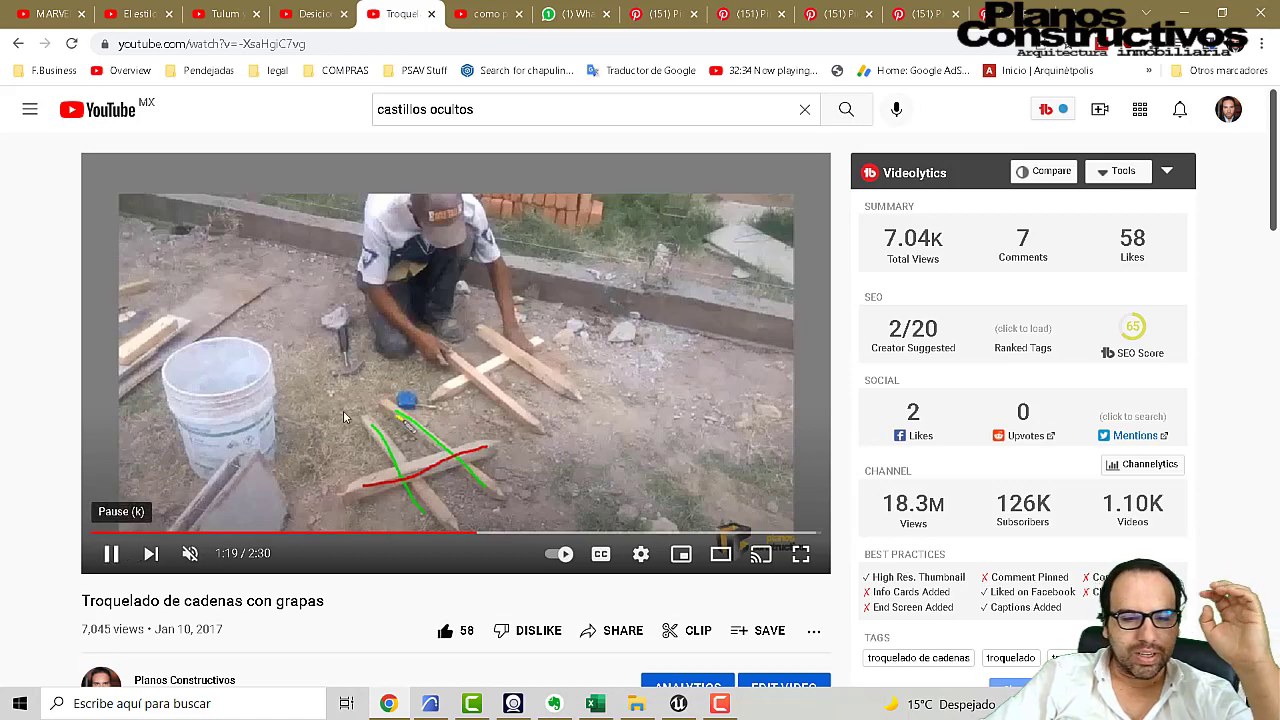
{"action": "left_click", "coordinate": [111, 553]}
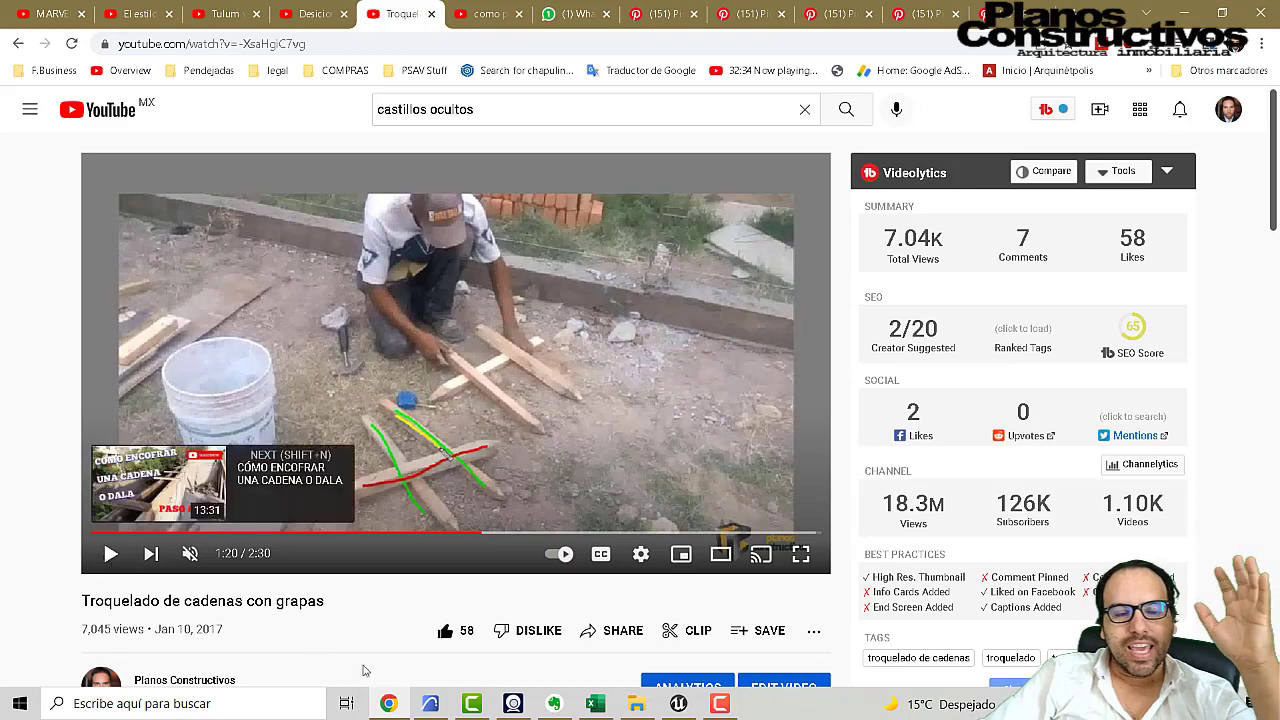
Step: Return to the workbook in Excel, open the $Materiales sheet and review the materials and supplier prices down through the electrical items
{"action": "left_click", "coordinate": [596, 704]}
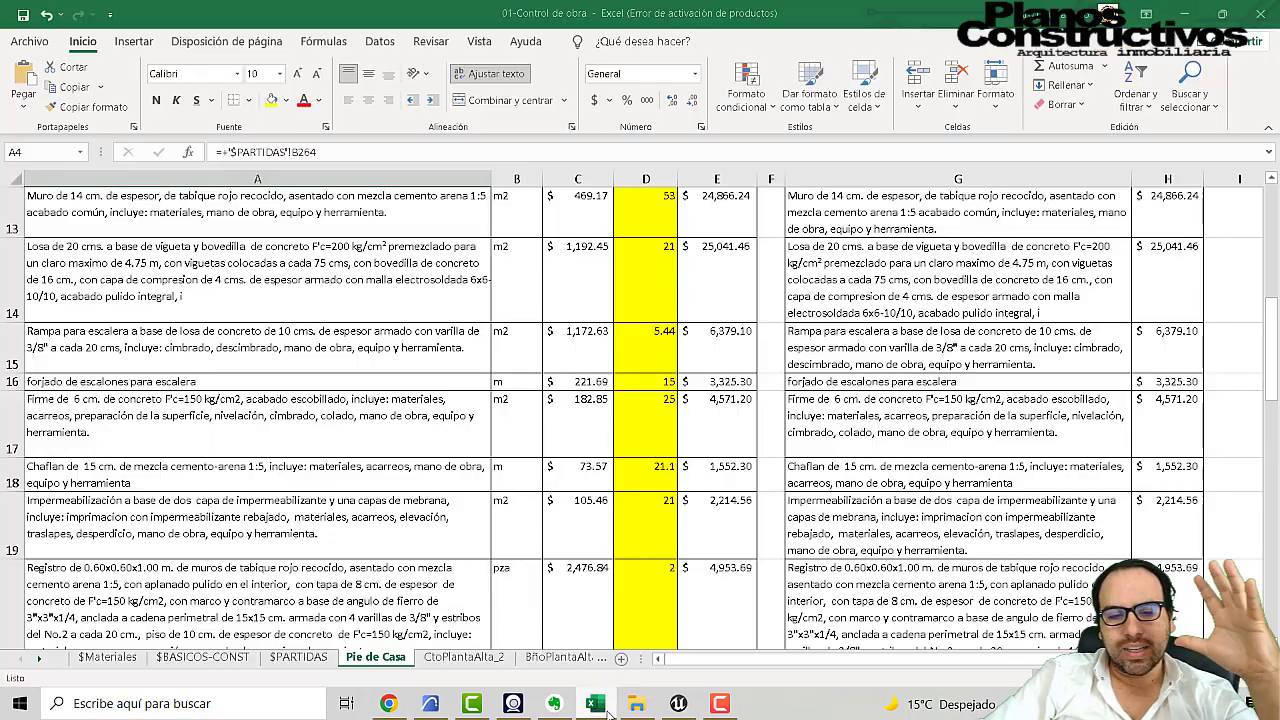
{"action": "left_click", "coordinate": [108, 658]}
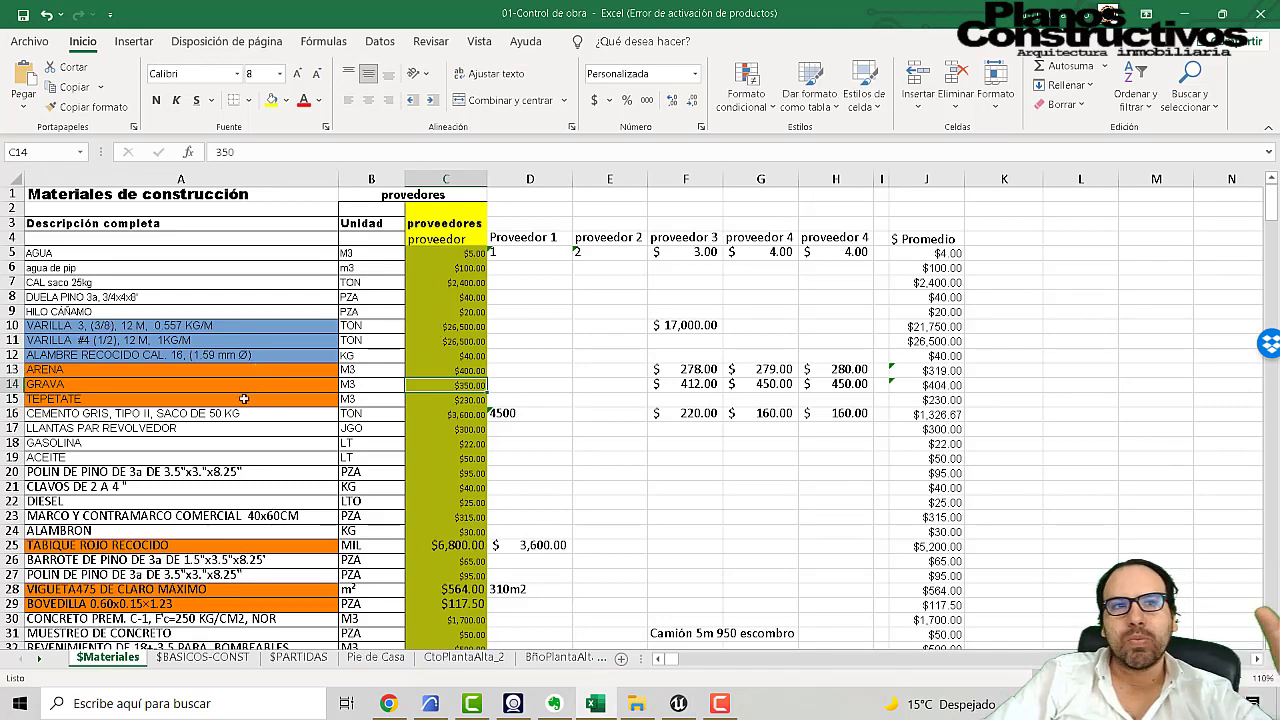
{"action": "scroll", "coordinate": [605, 384], "scroll_direction": "down", "scroll_amount": 2}
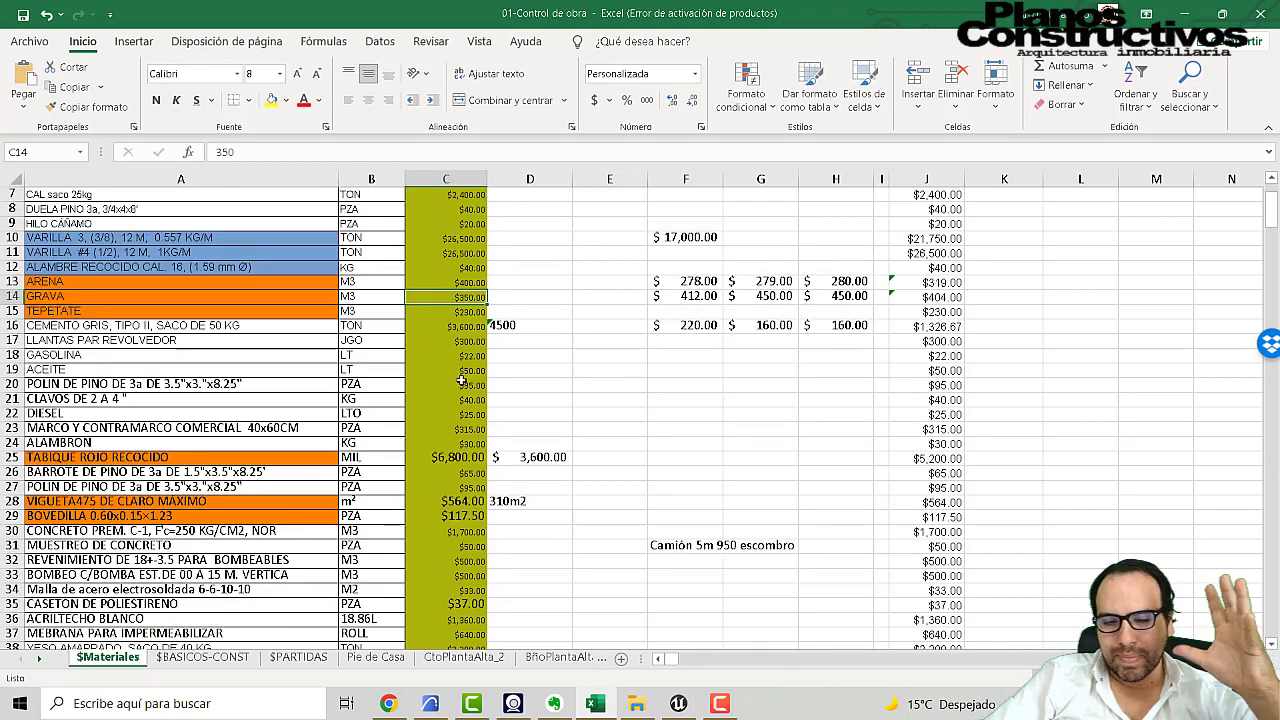
{"action": "scroll", "coordinate": [362, 394], "scroll_direction": "down", "scroll_amount": 3}
{"action": "scroll", "coordinate": [519, 469], "scroll_direction": "down", "scroll_amount": 3}
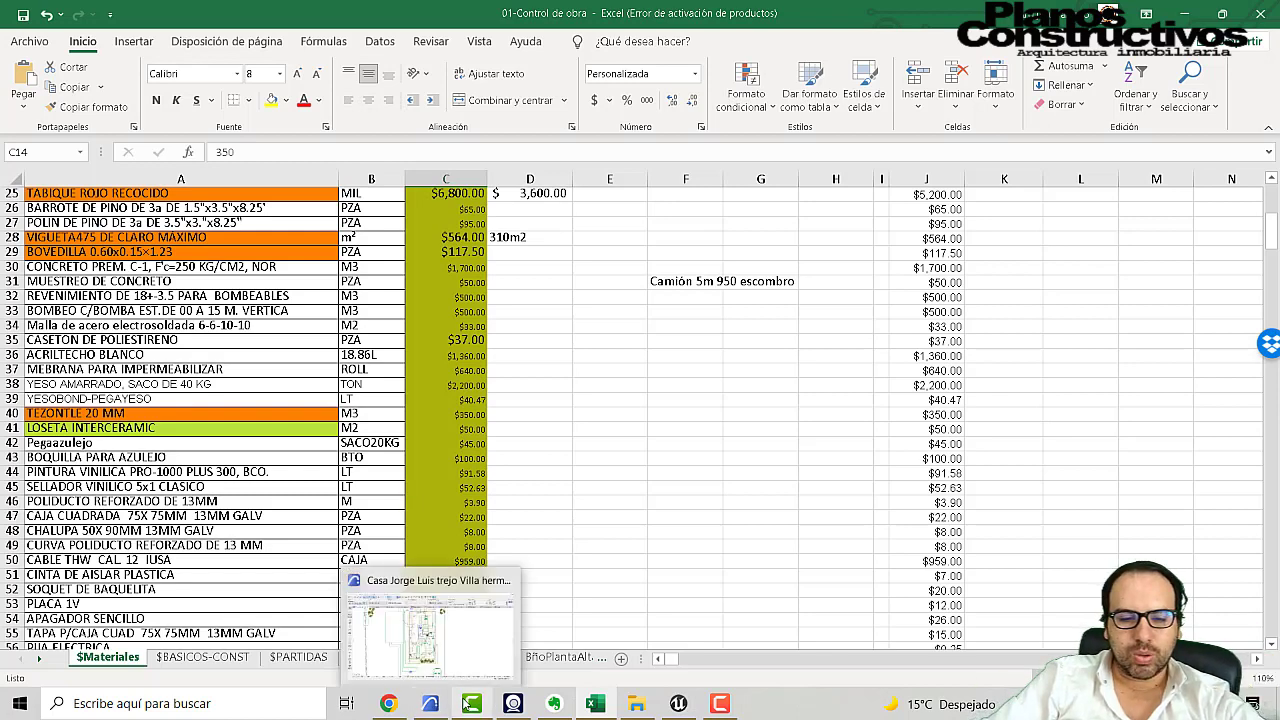
Step: Switch to ARCHICAD, open the house's 3D view and fly around the sectioned building to inspect its floors, facade and ground level
{"action": "left_click", "coordinate": [470, 625]}
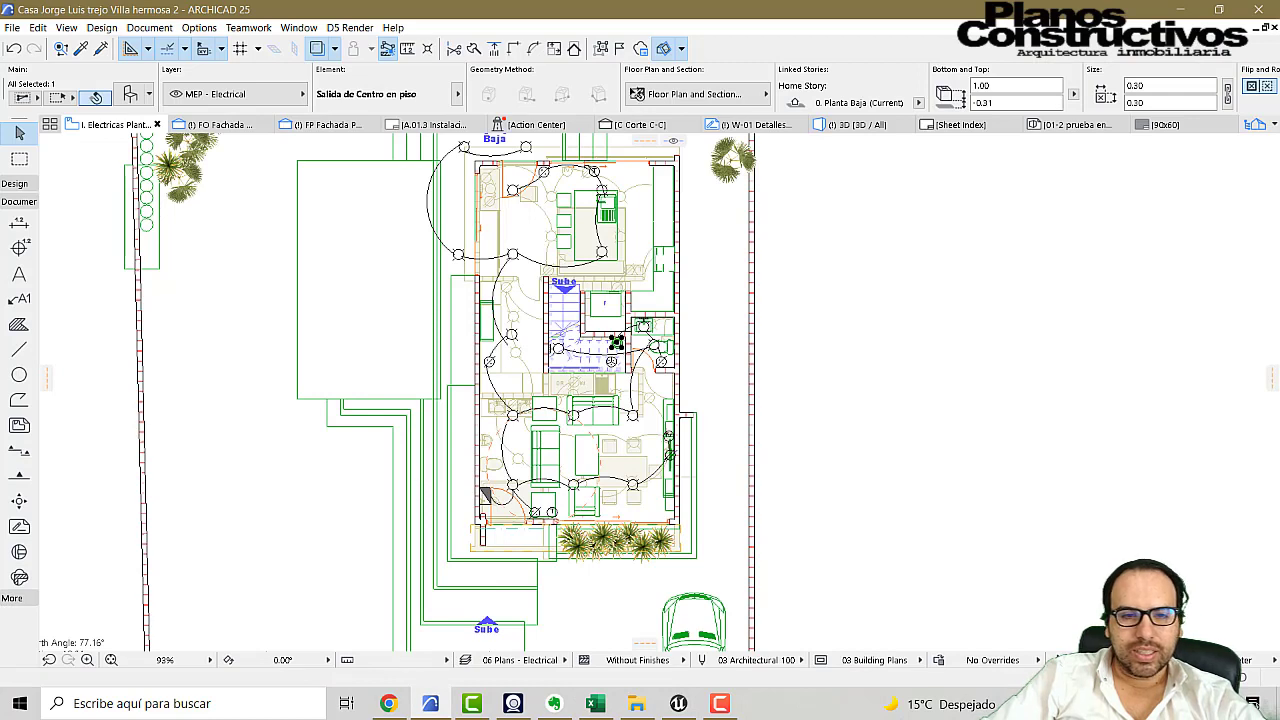
{"action": "left_click", "coordinate": [845, 123]}
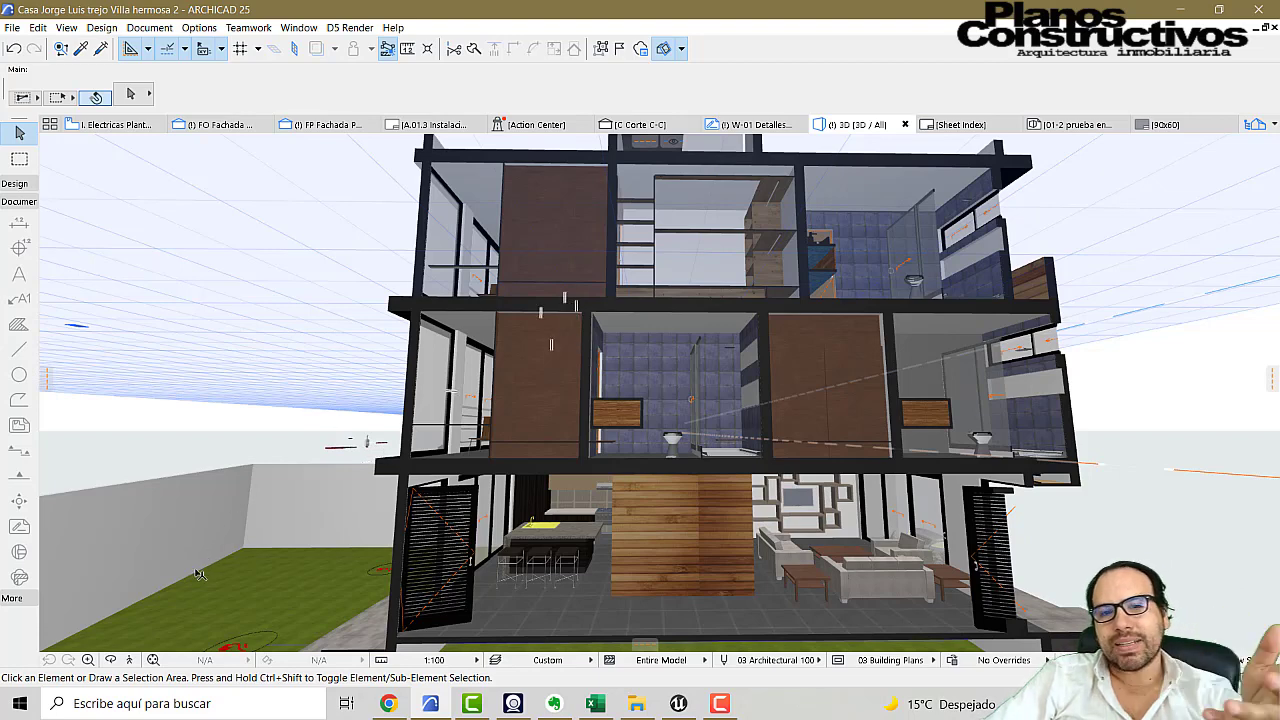
{"action": "left_click", "coordinate": [129, 661]}
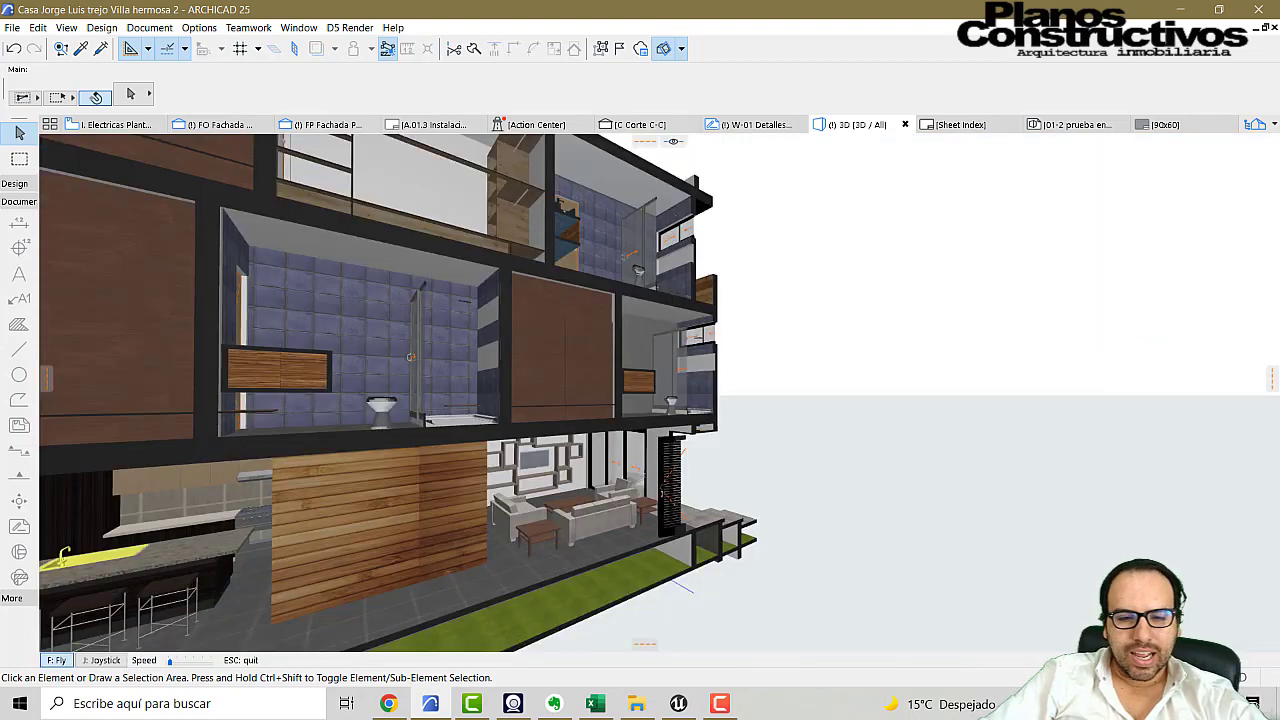
{"action": "key", "text": "Up"}
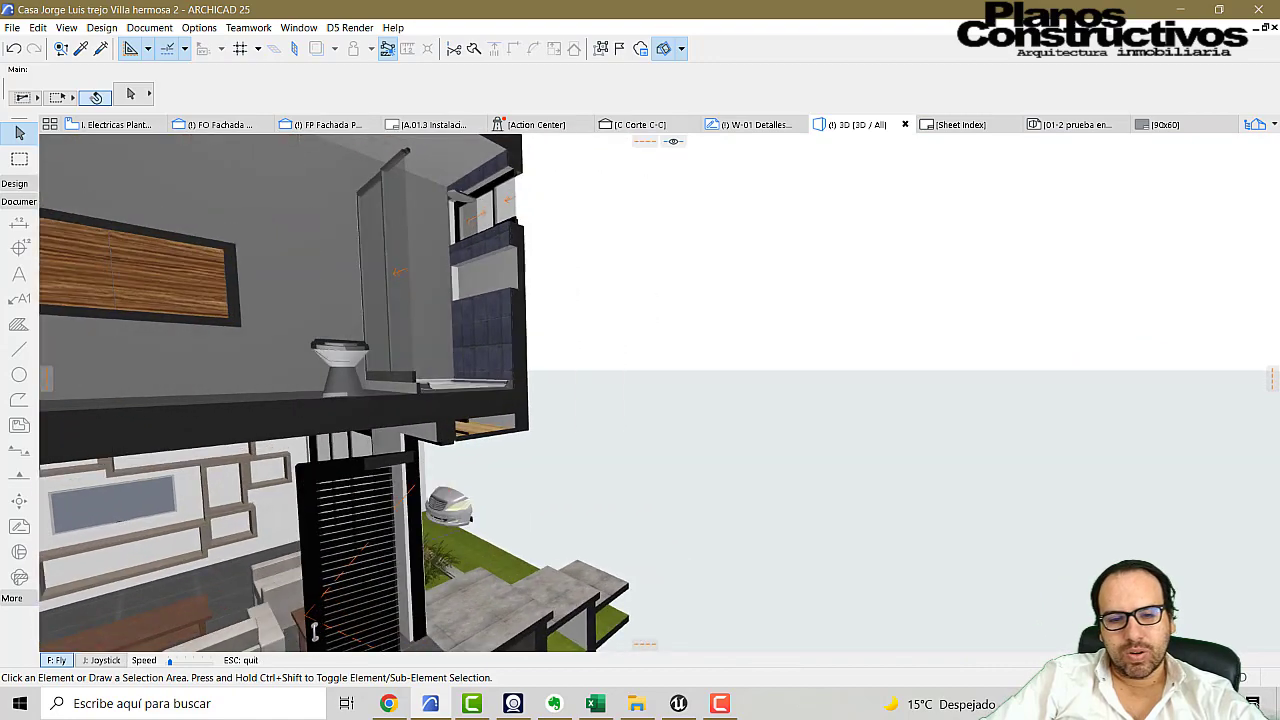
{"action": "key", "text": "Down"}
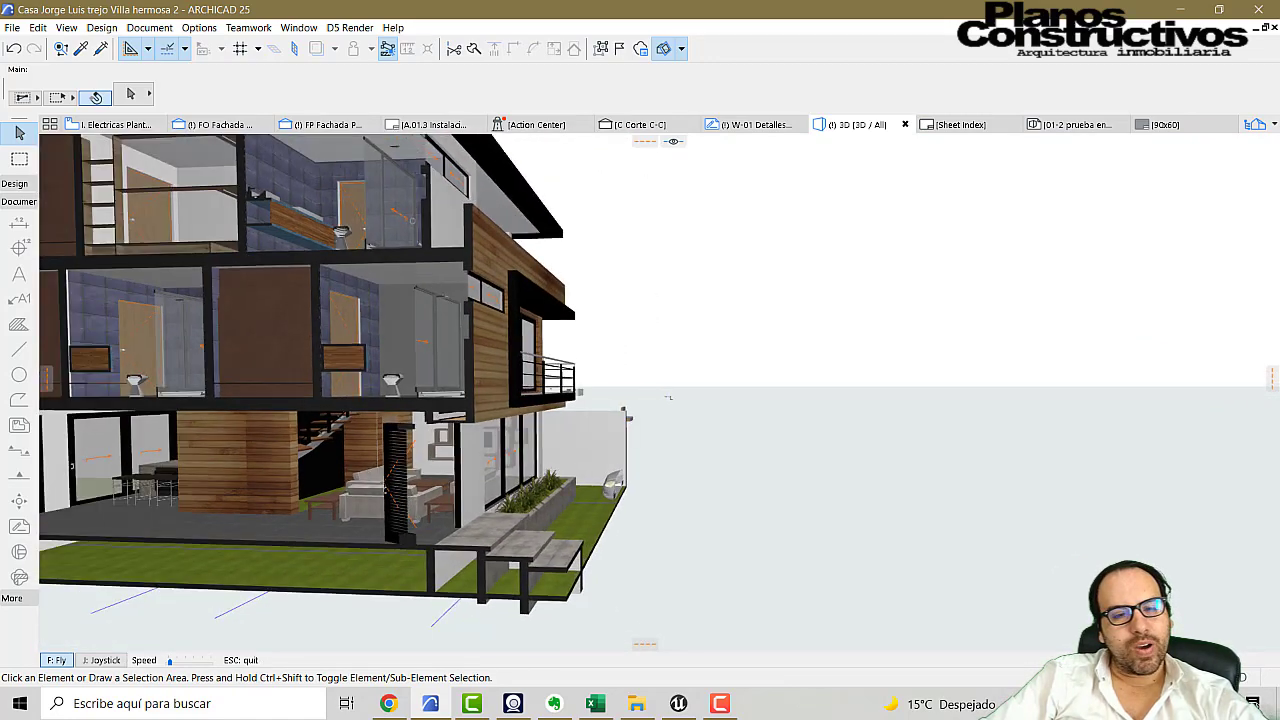
{"action": "key", "text": "Left"}
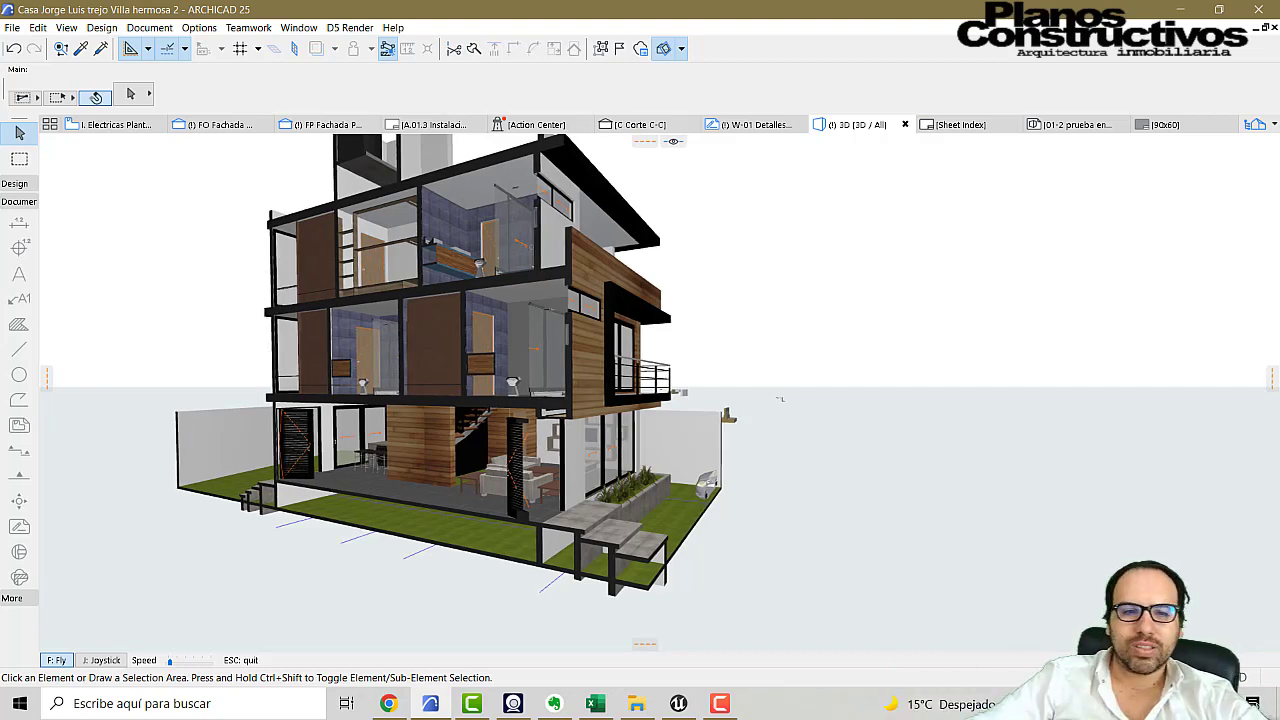
{"action": "key", "text": "Left"}
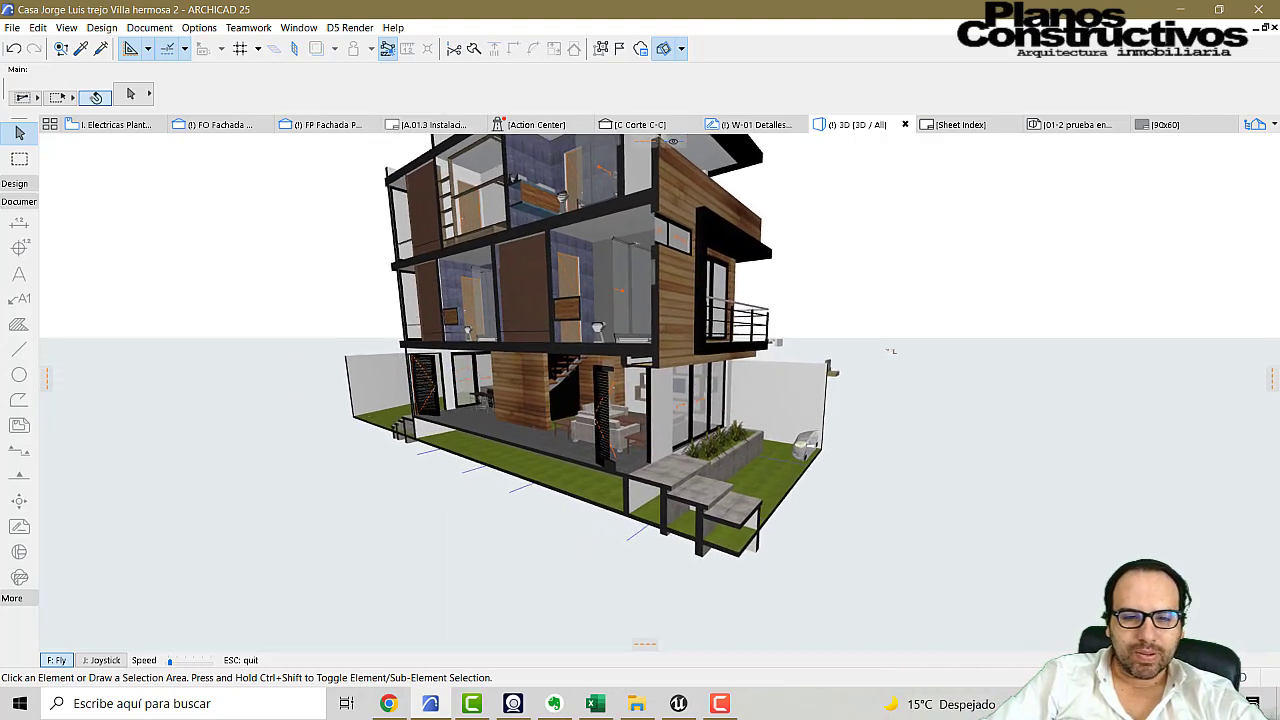
{"action": "key", "text": "Up"}
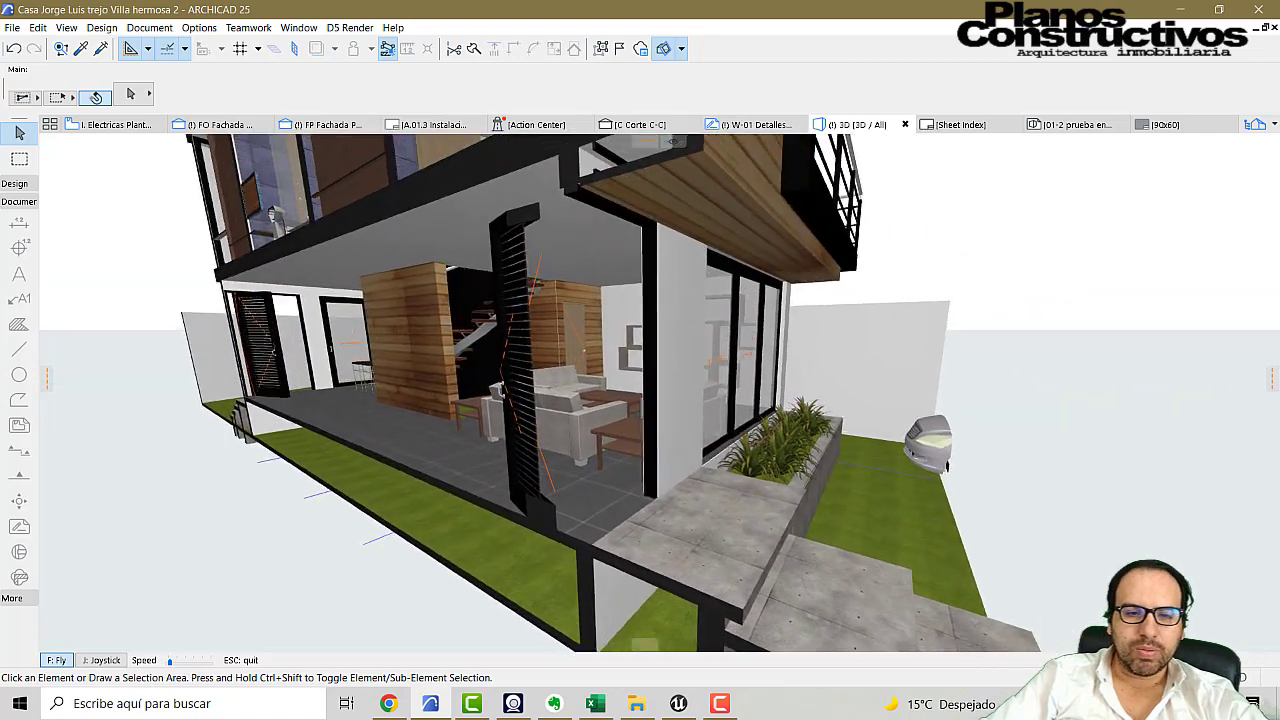
{"action": "key", "text": "Left"}
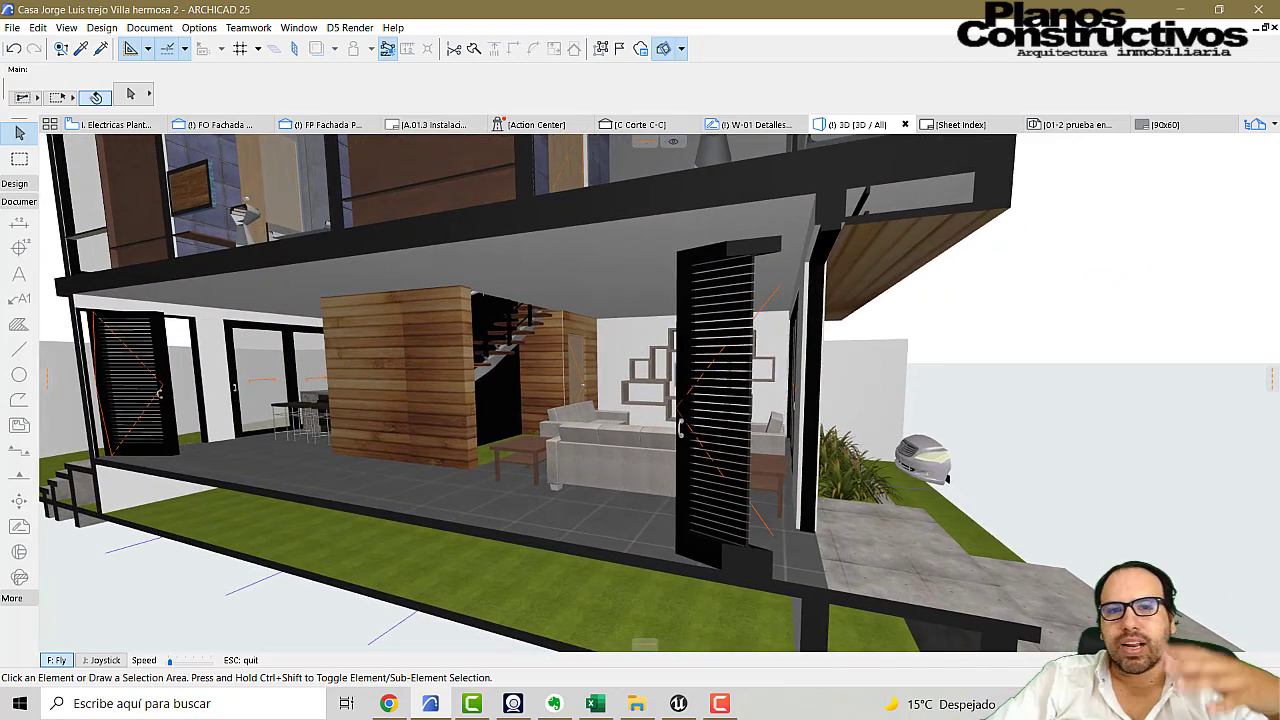
{"action": "key", "text": "Up"}
{"action": "key", "text": "Down"}
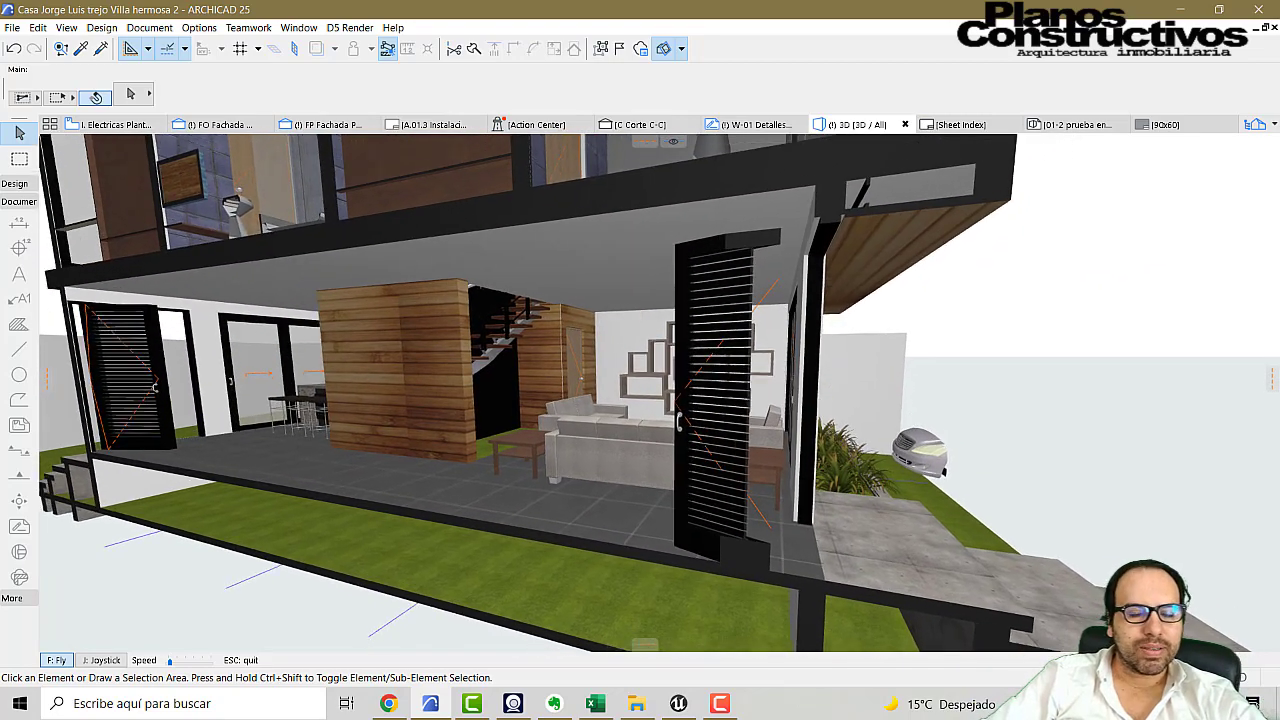
{"action": "key", "text": "Escape"}
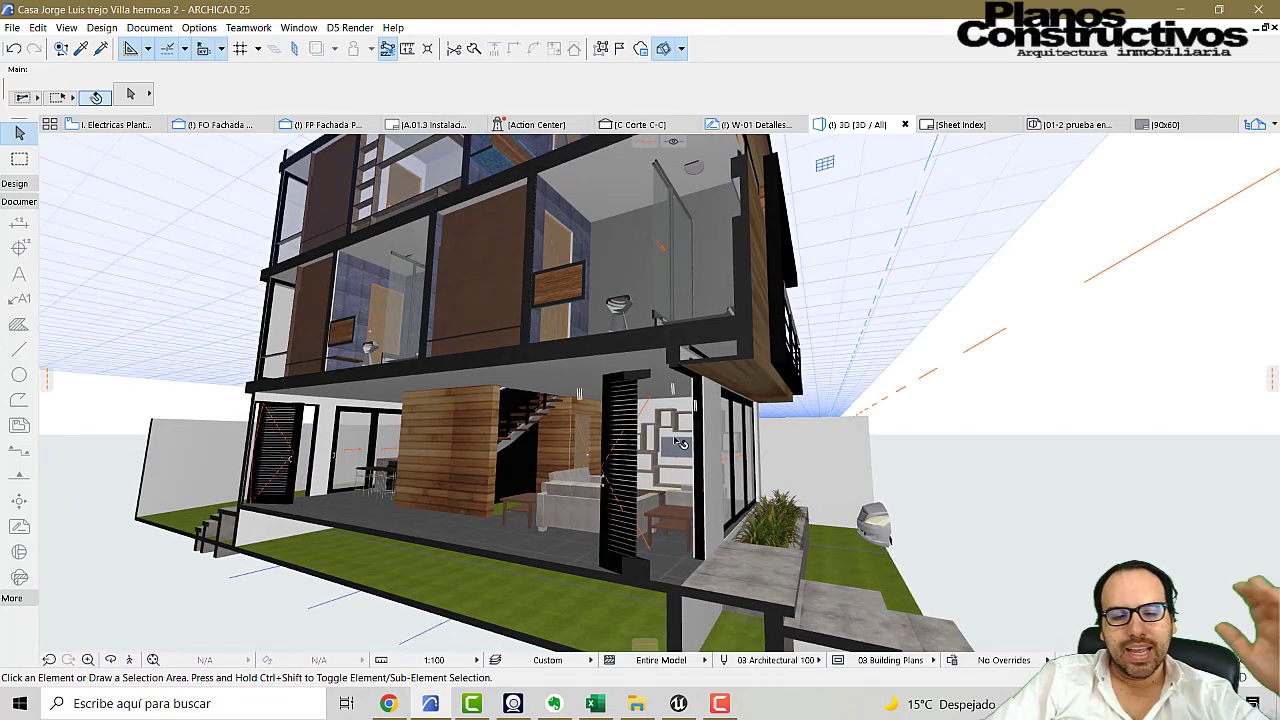
Step: Fly inside the ground floor to inspect the living room, the wood-clad core and the kitchen with its island
{"action": "mouse_move", "coordinate": [680, 443]}
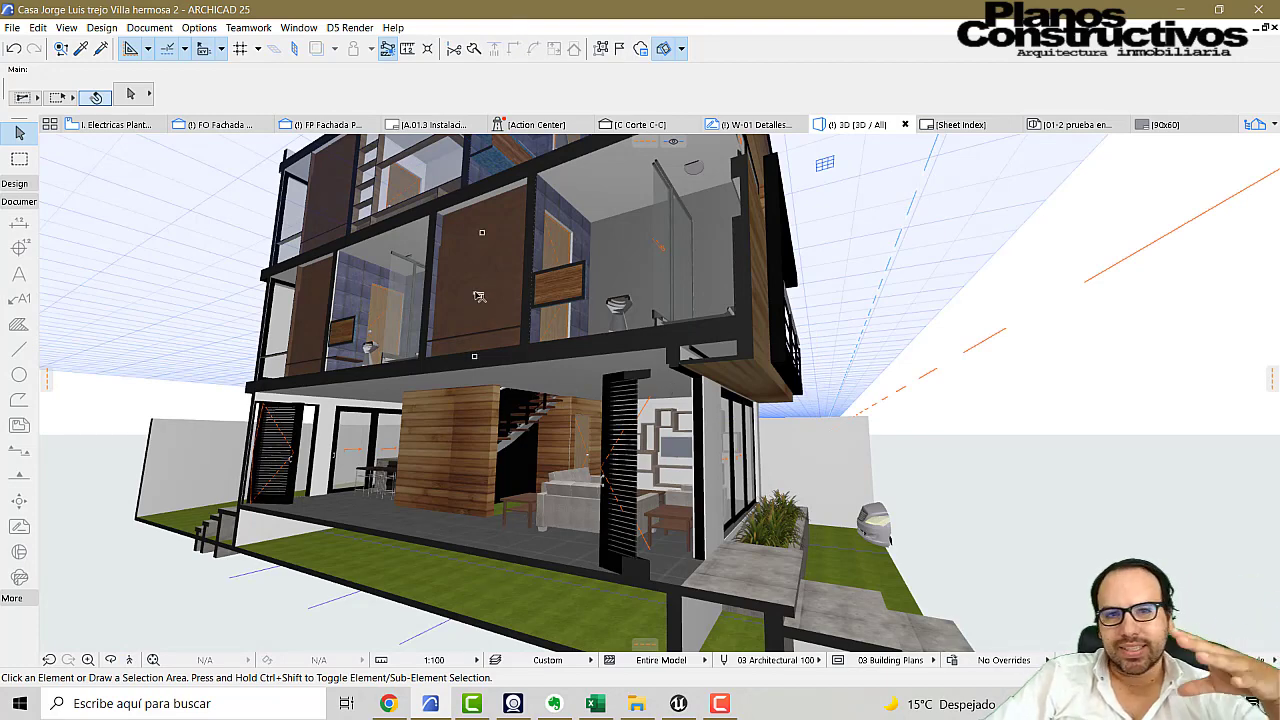
{"action": "mouse_move", "coordinate": [479, 297]}
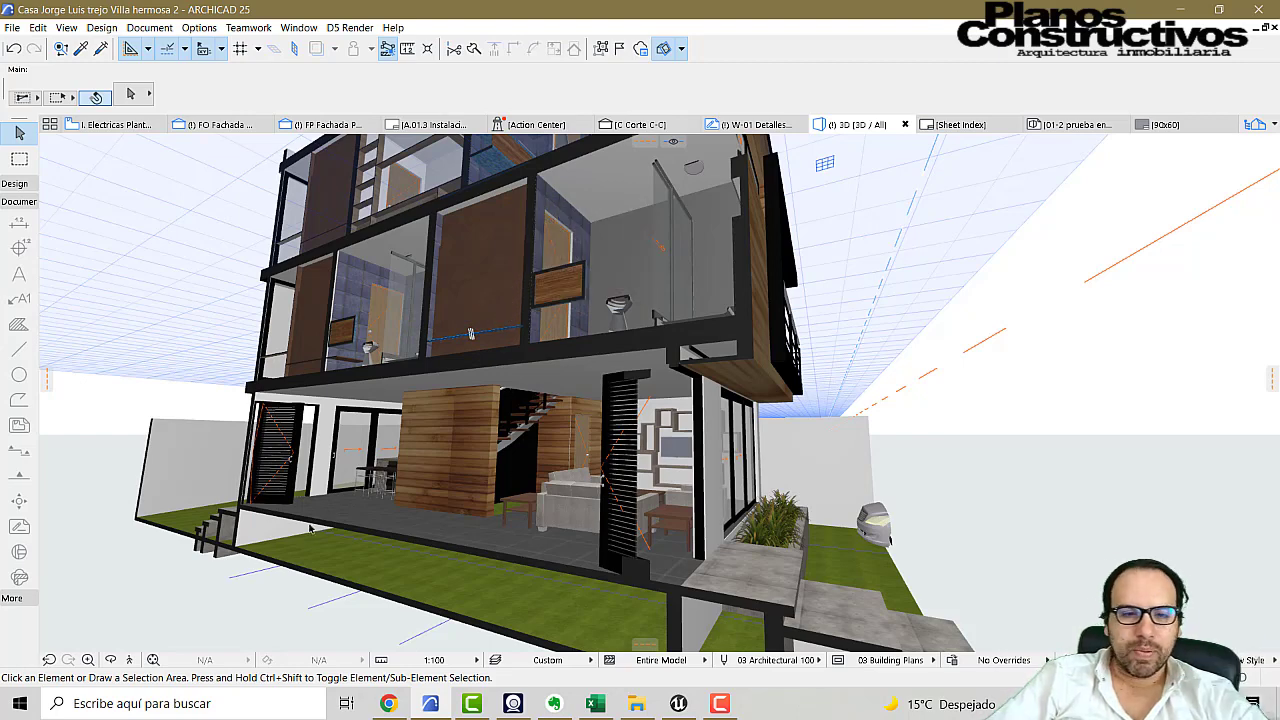
{"action": "left_click", "coordinate": [129, 660]}
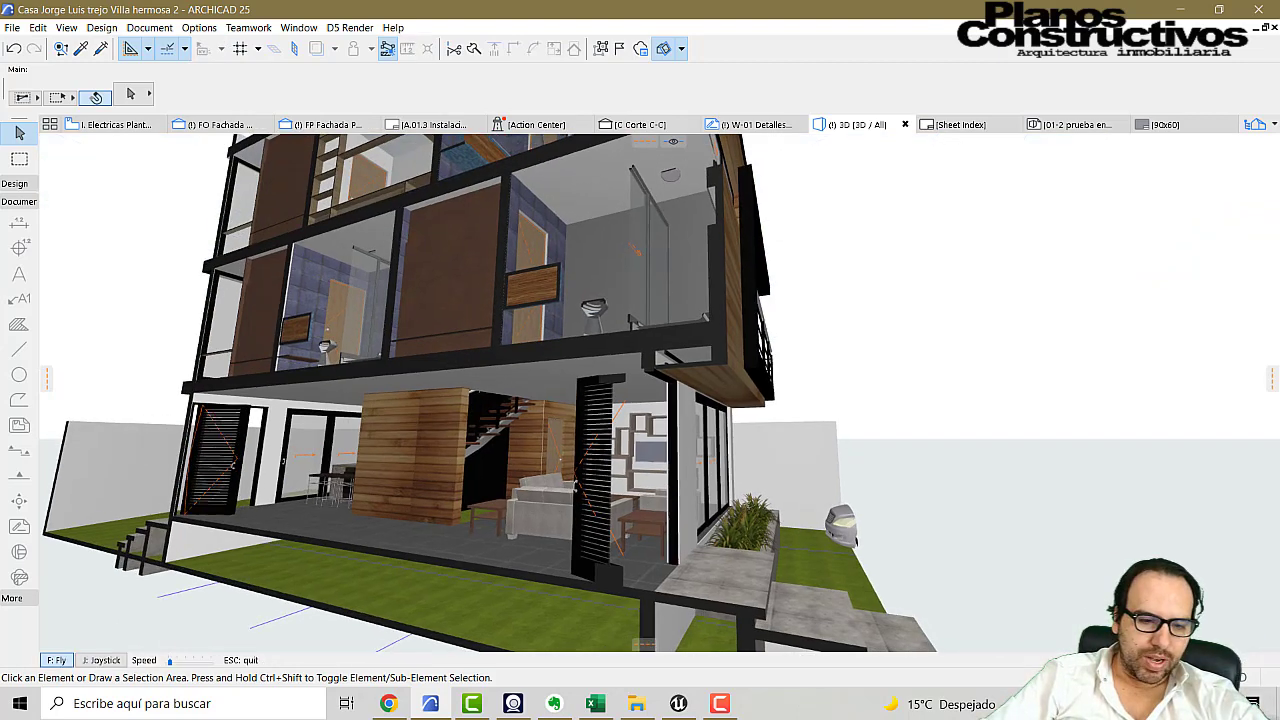
{"action": "key", "text": "w"}
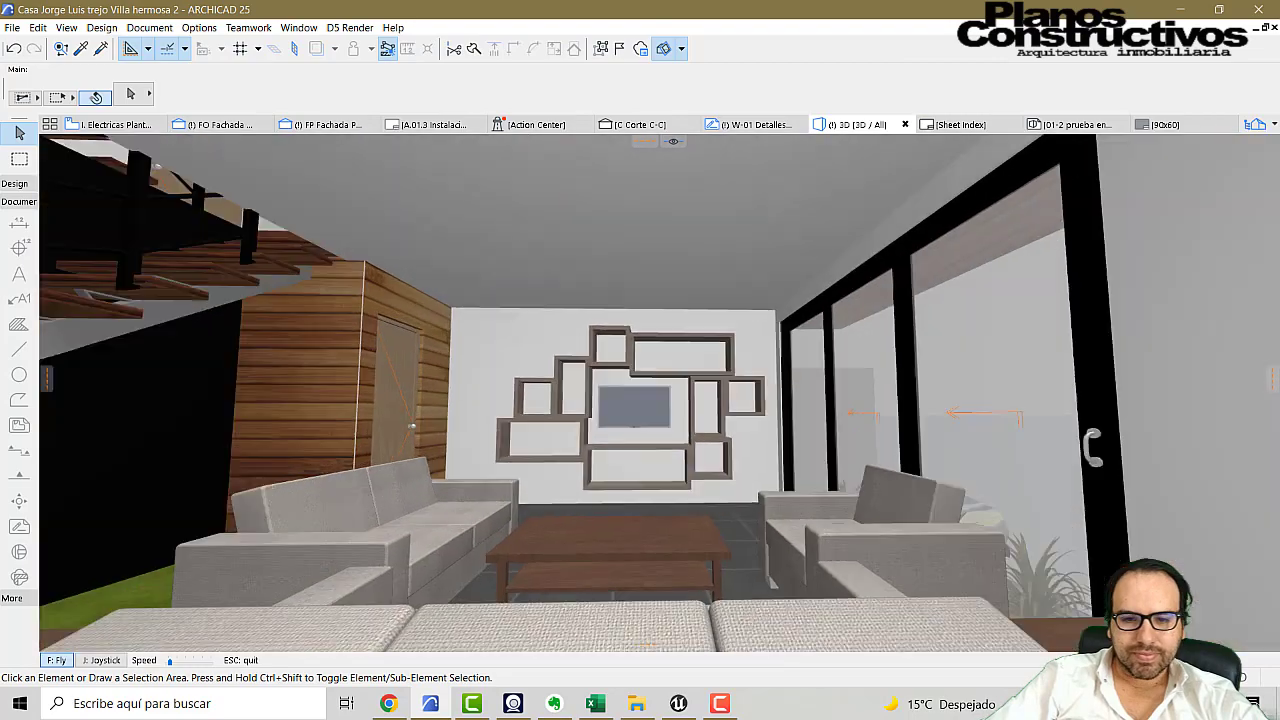
{"action": "key", "text": "Left"}
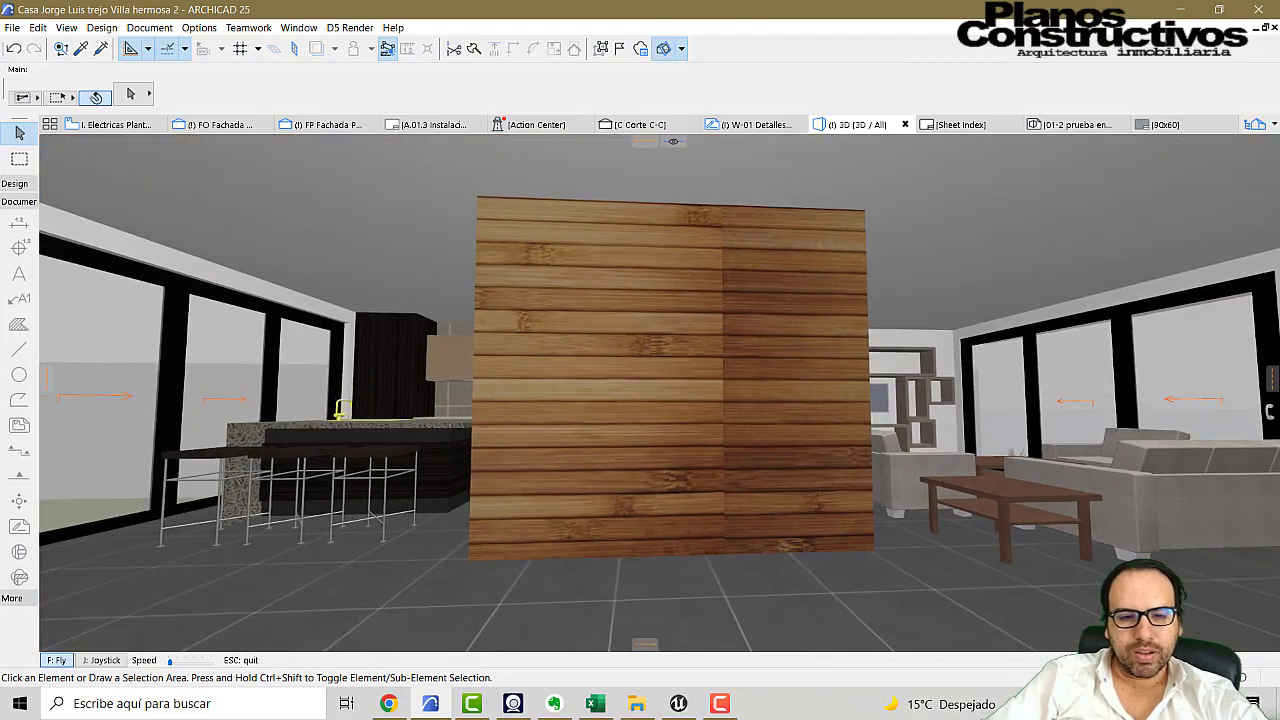
{"action": "key", "text": "w"}
{"action": "key", "text": "Escape"}
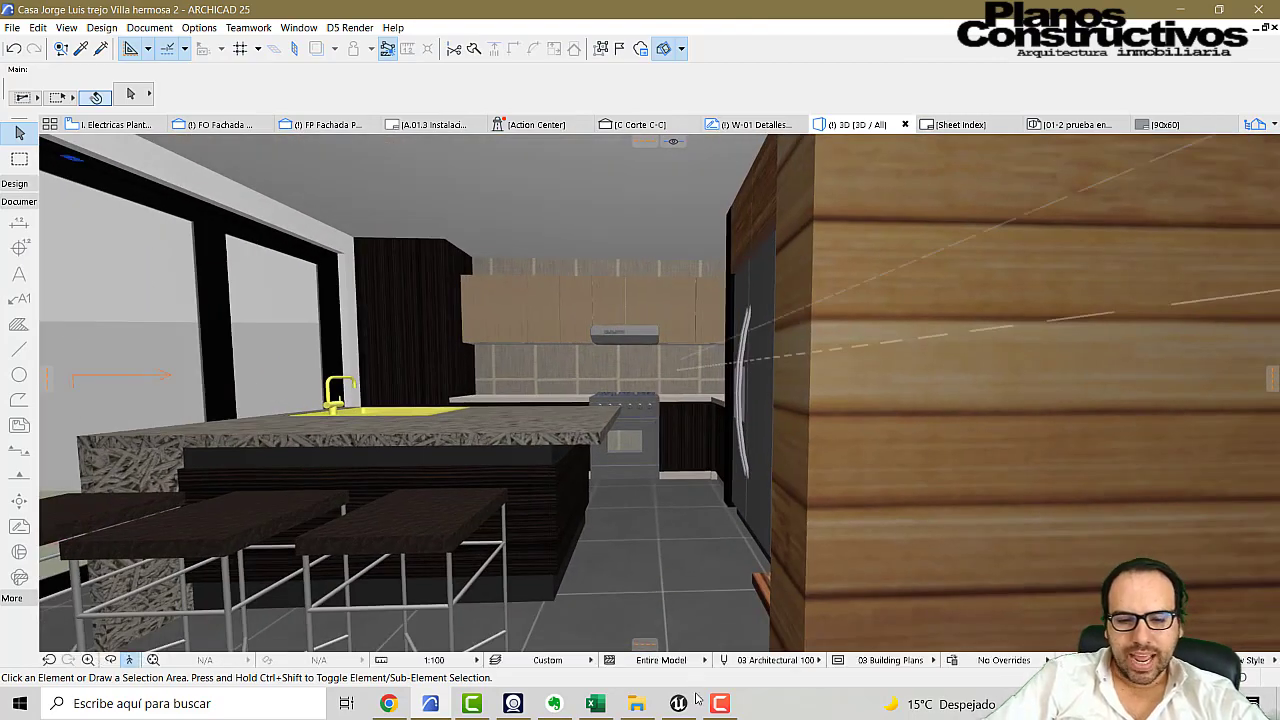
Step: Switch to Unreal Editor and bring up the LOFT_TLAXCALA project's interior scene
{"action": "left_click", "coordinate": [700, 708]}
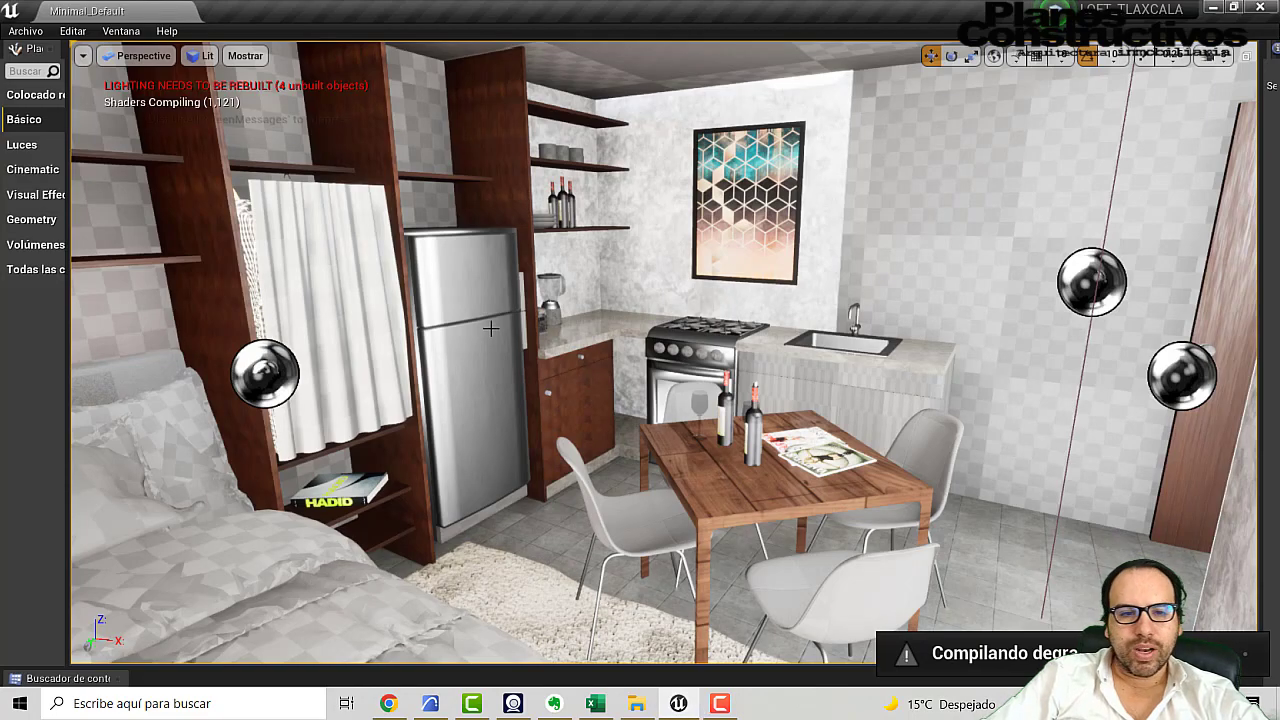